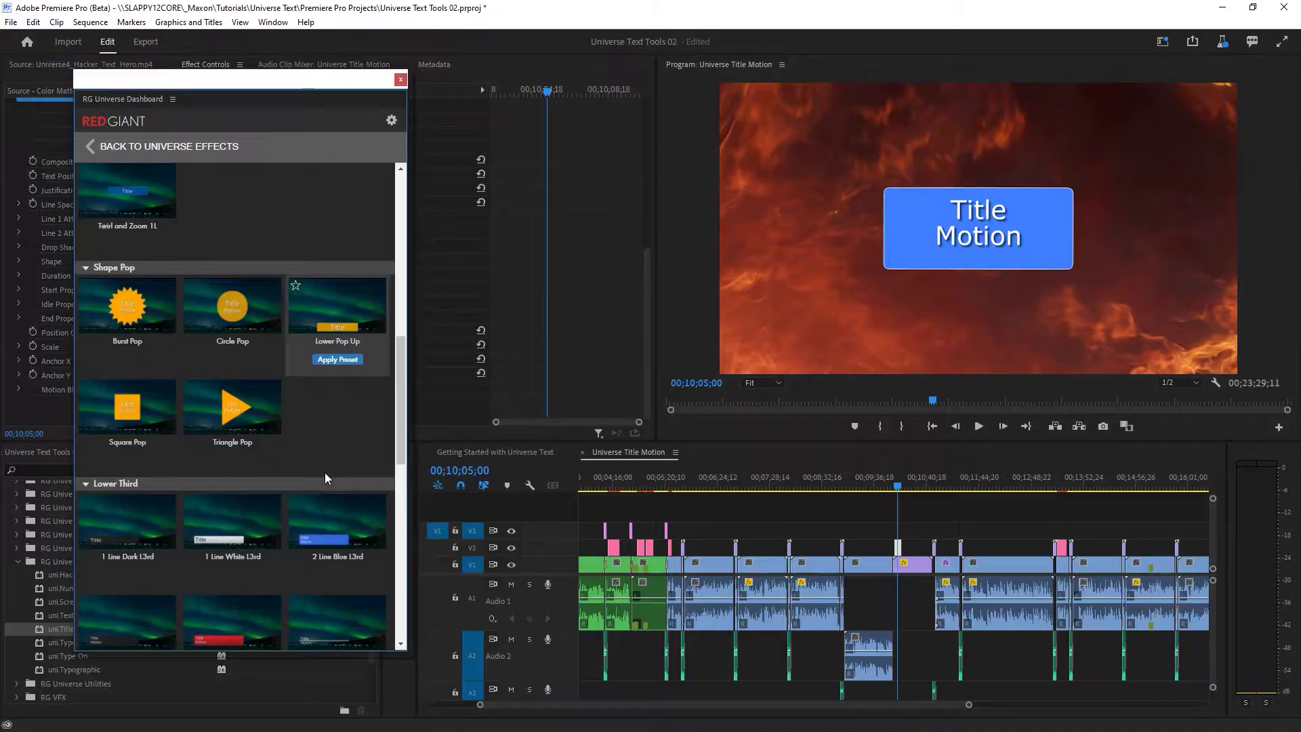
scroll(325, 473, "down", 1)
scroll(325, 473, "down", 3)
scroll(325, 472, "down", 3)
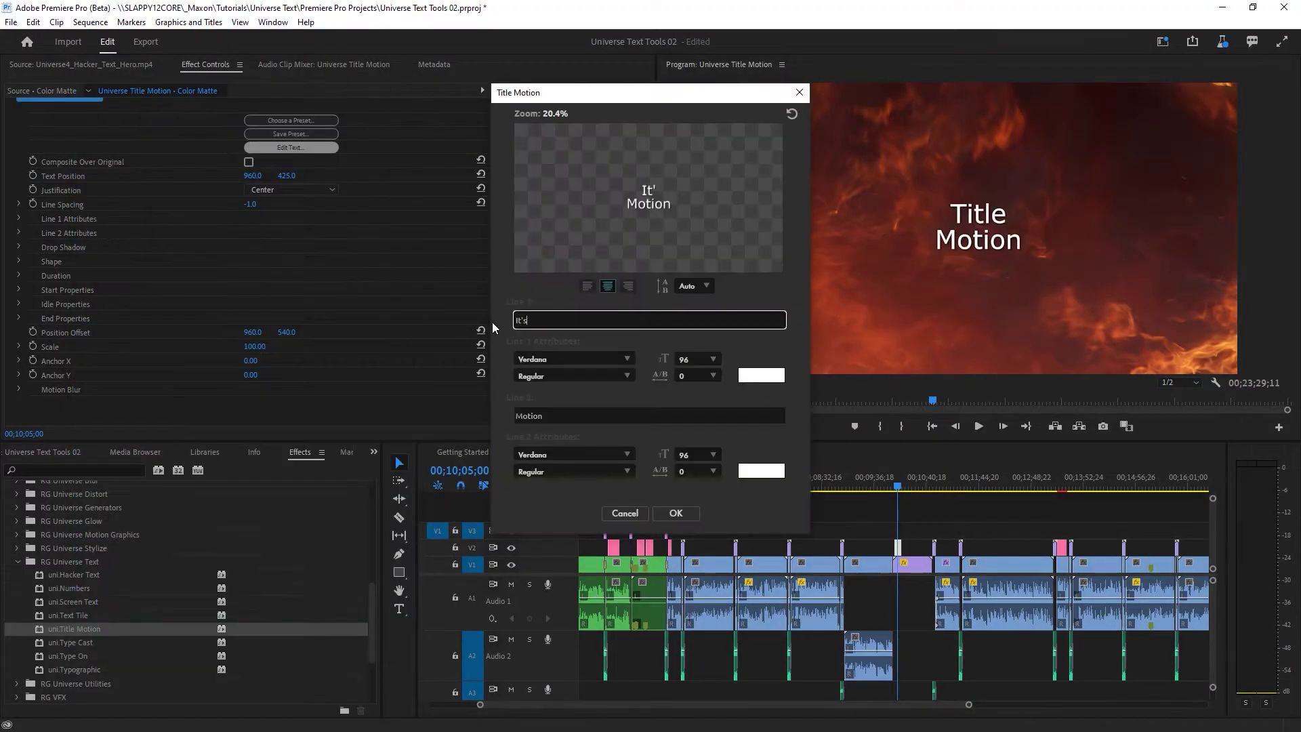
type("a bit")
Enter the two lines 'It's a bit SPICY' in a bold serif font and confirm
key("Tab")
type("SPI")
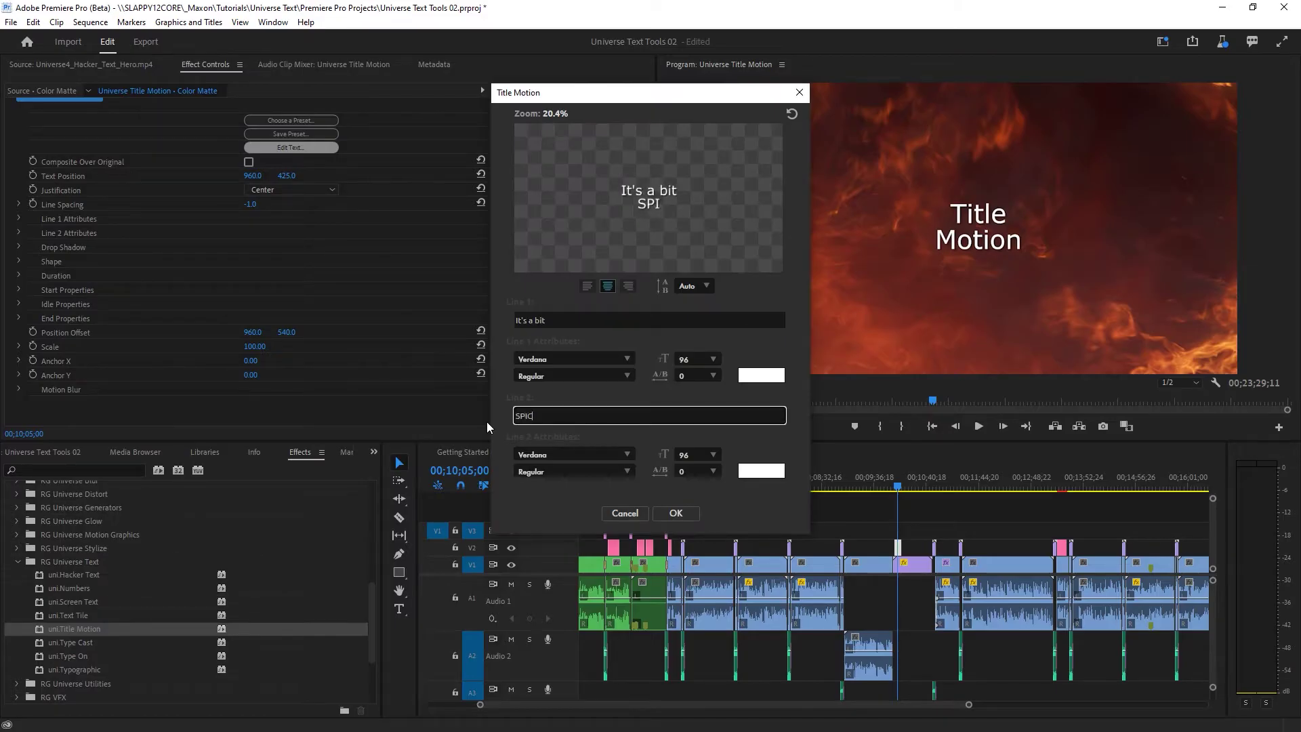
type("CY")
left_click(589, 454)
scroll(575, 196, "up", 6)
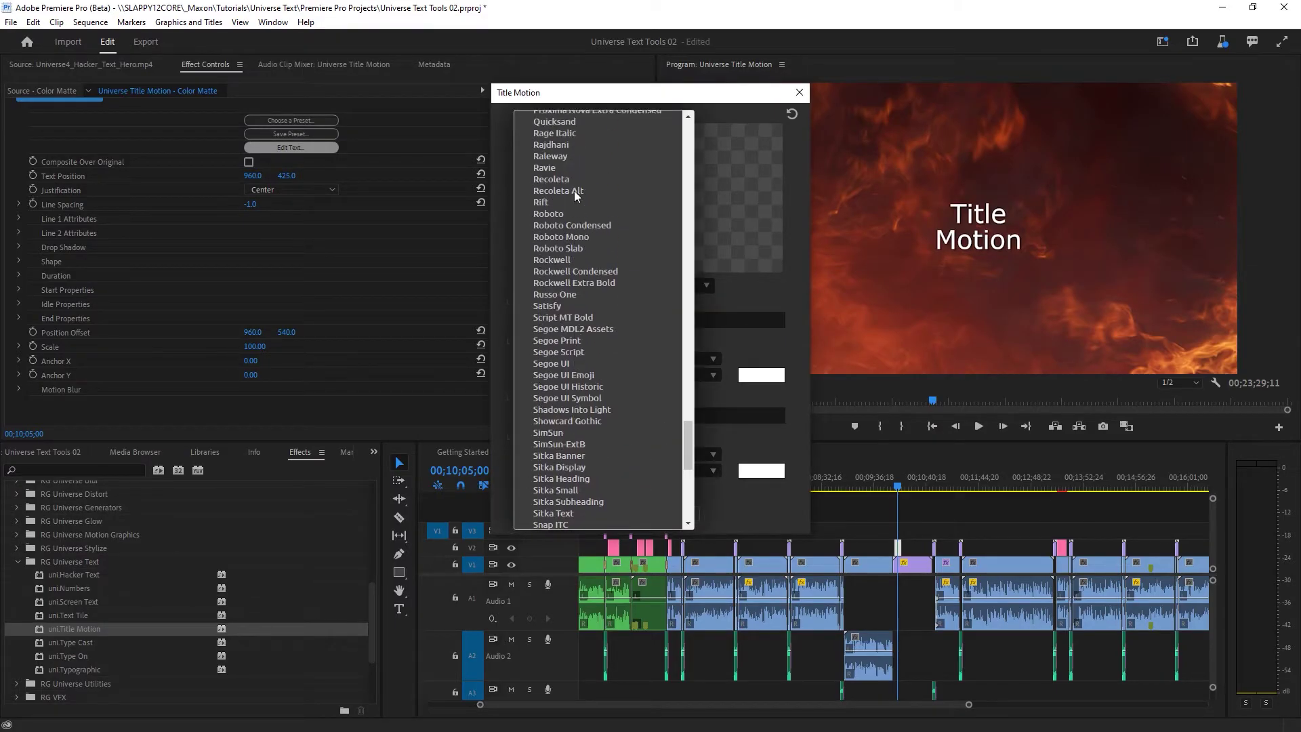
left_click(575, 193)
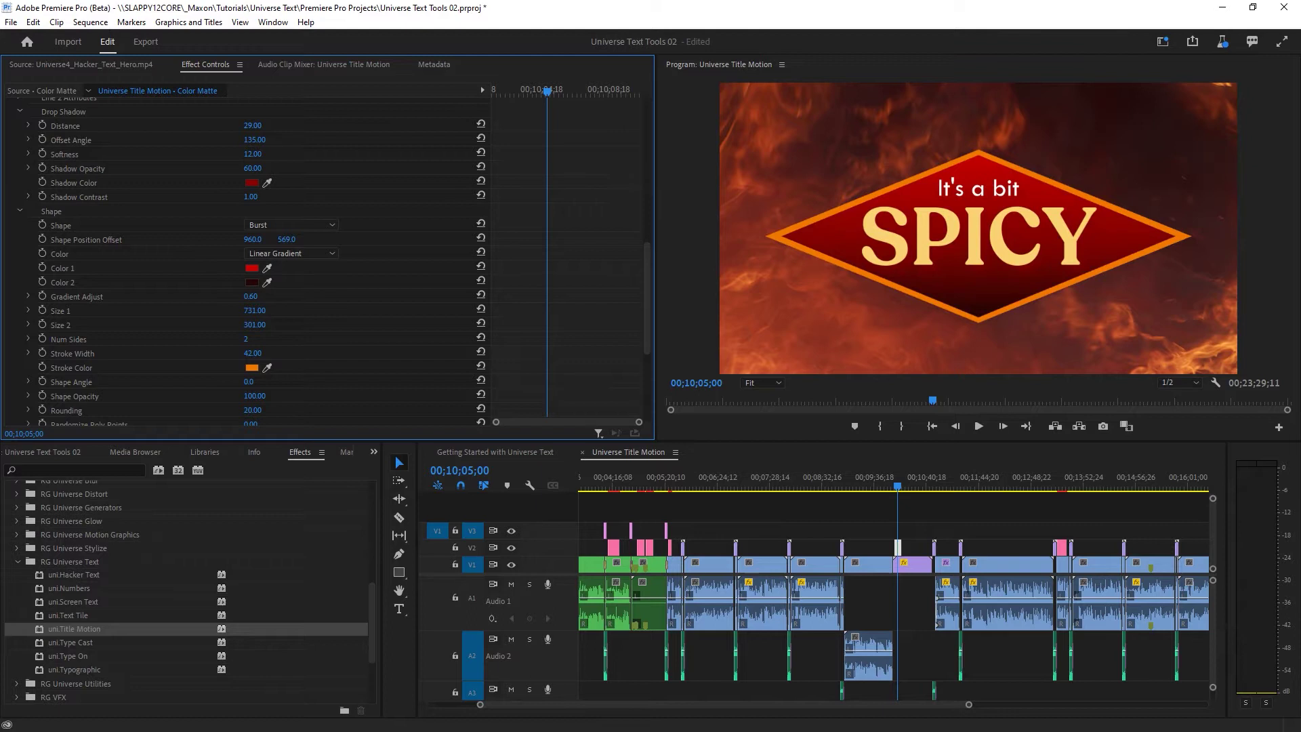
left_click(77, 471)
type("inv")
Set the idle animation to Springy and preview the title from its start
left_click(284, 341)
left_click(890, 481)
key("space")
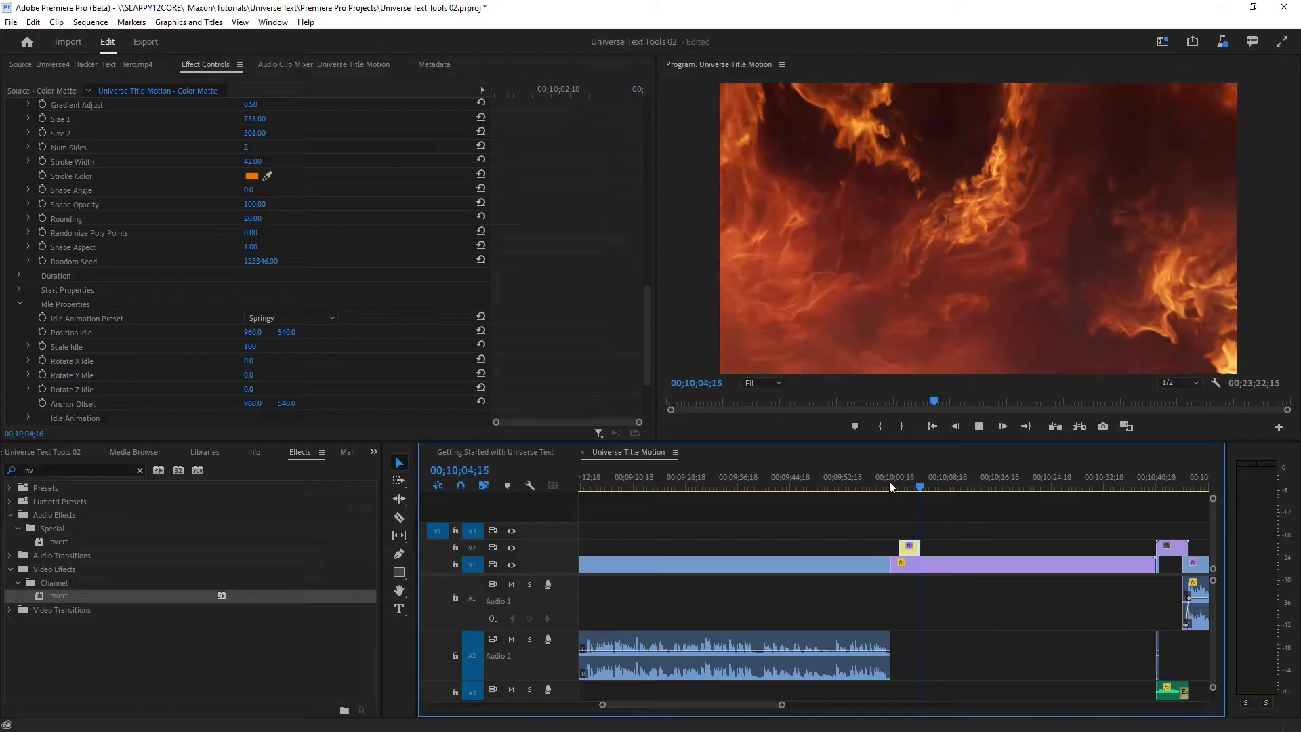
key("space")
left_click(79, 278)
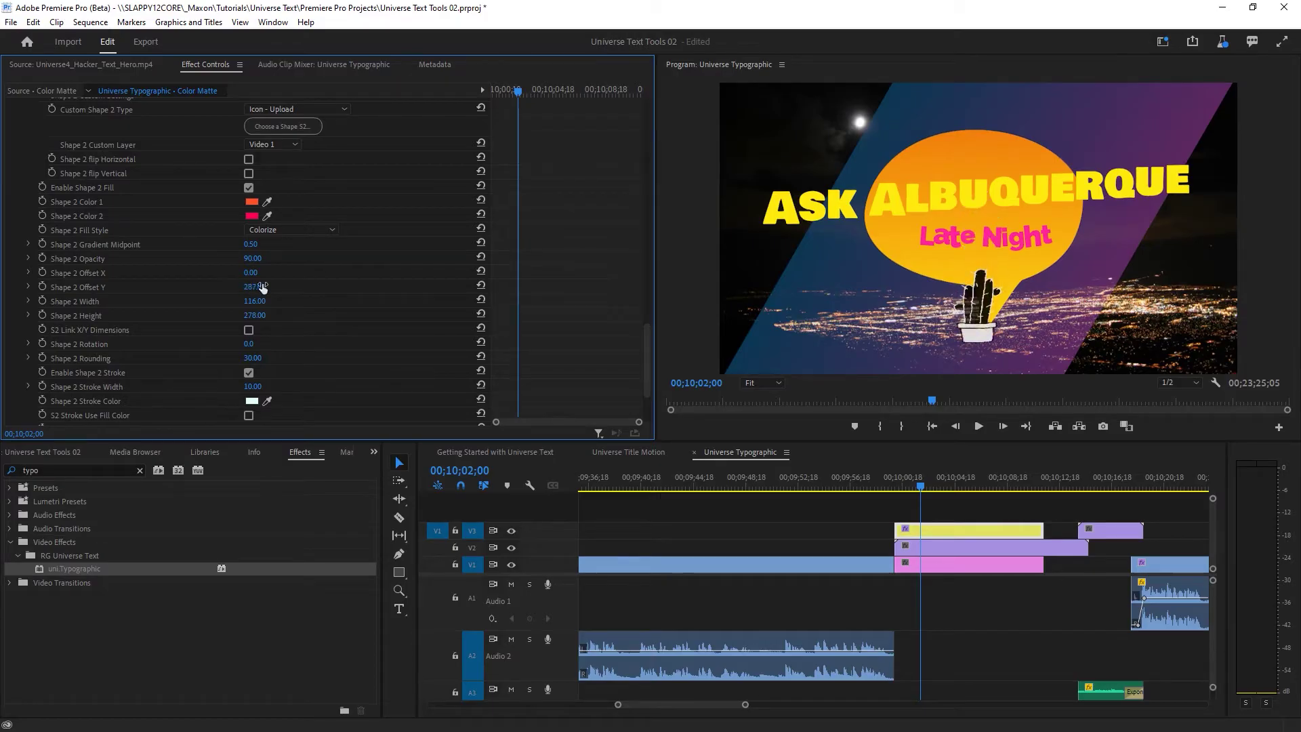
Deselect the clip and play the ASK ALBUQUERQUE Late Night title animation
left_click(934, 509)
key("space")
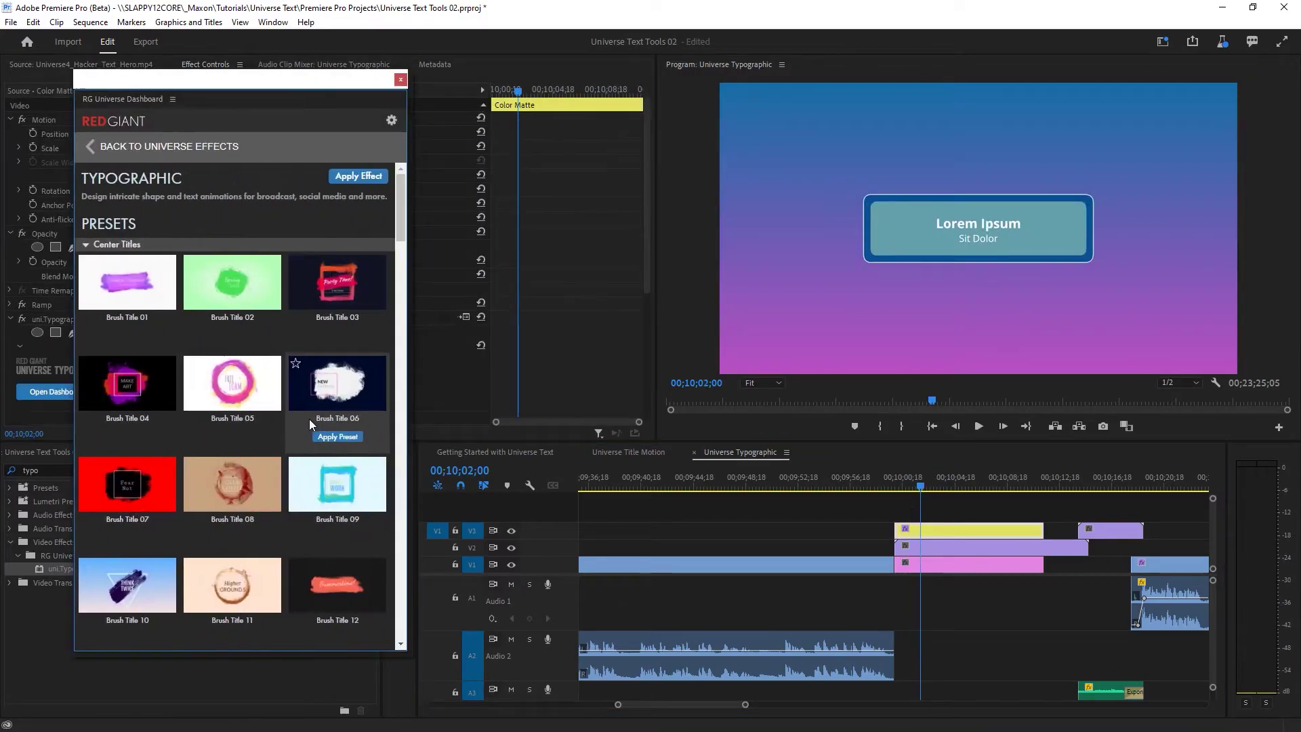
scroll(309, 419, "down", 5)
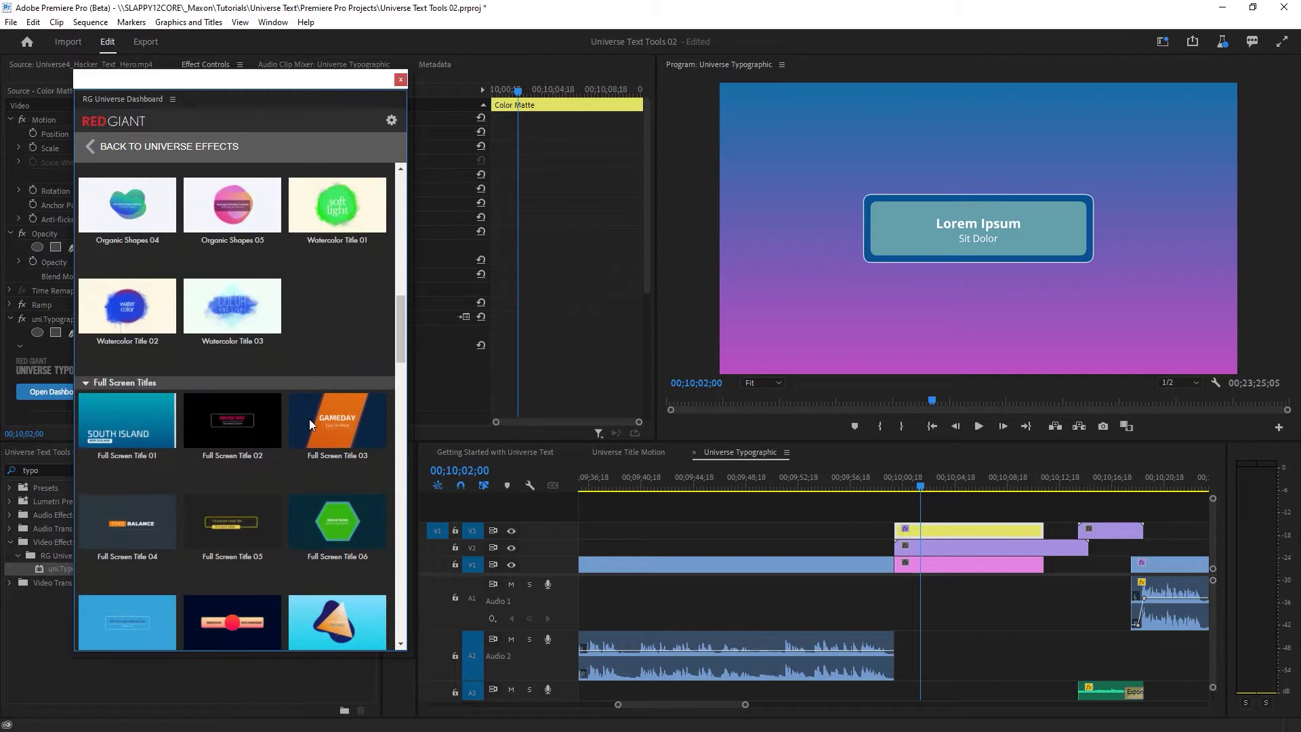
scroll(309, 419, "down", 5)
scroll(309, 418, "down", 3)
scroll(309, 419, "down", 5)
scroll(309, 419, "down", 3)
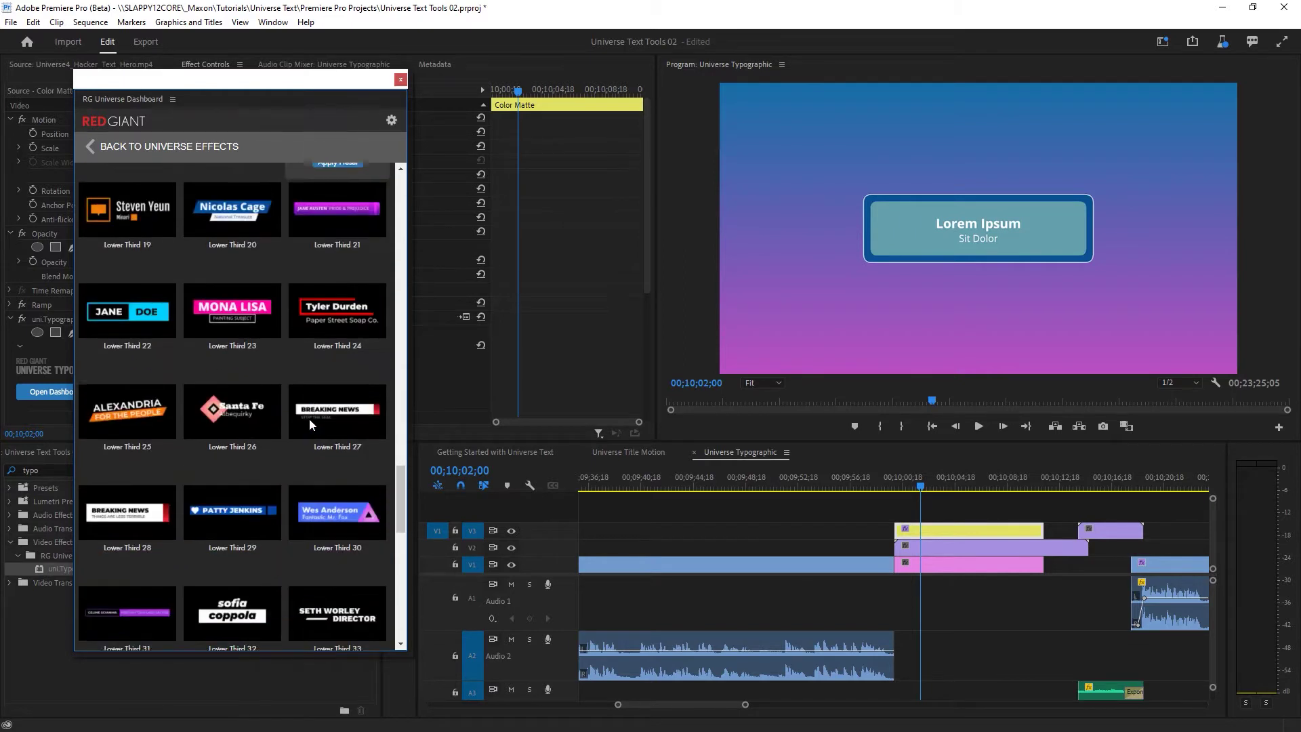
scroll(308, 420, "down", 5)
scroll(309, 420, "down", 1)
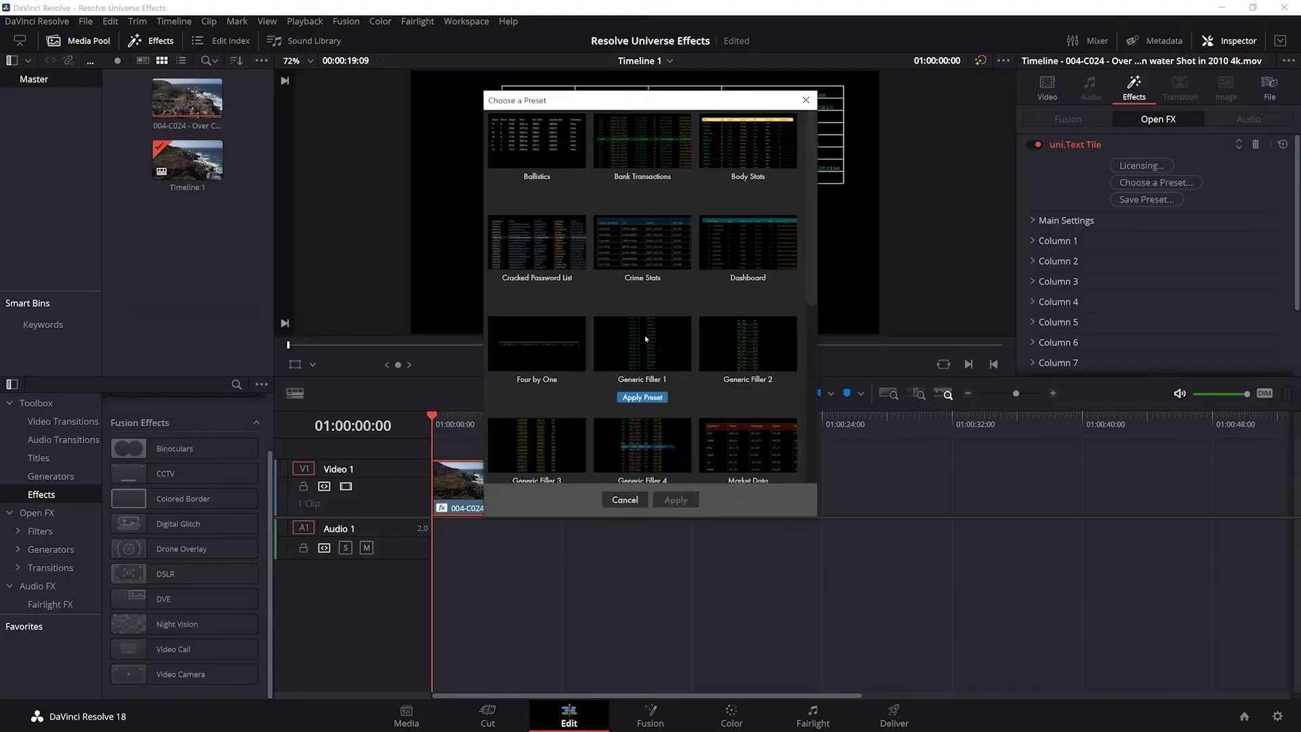
scroll(645, 339, "down", 5)
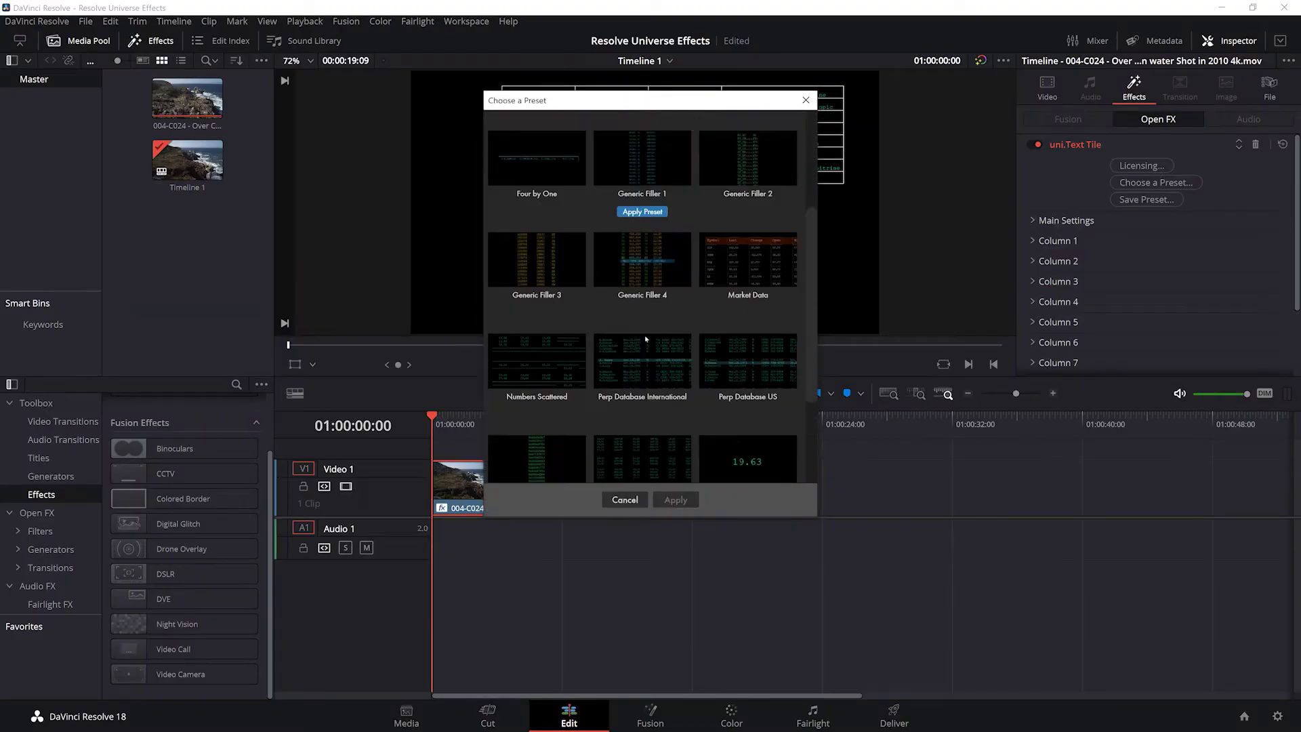
scroll(644, 339, "down", 2)
scroll(644, 338, "down", 2)
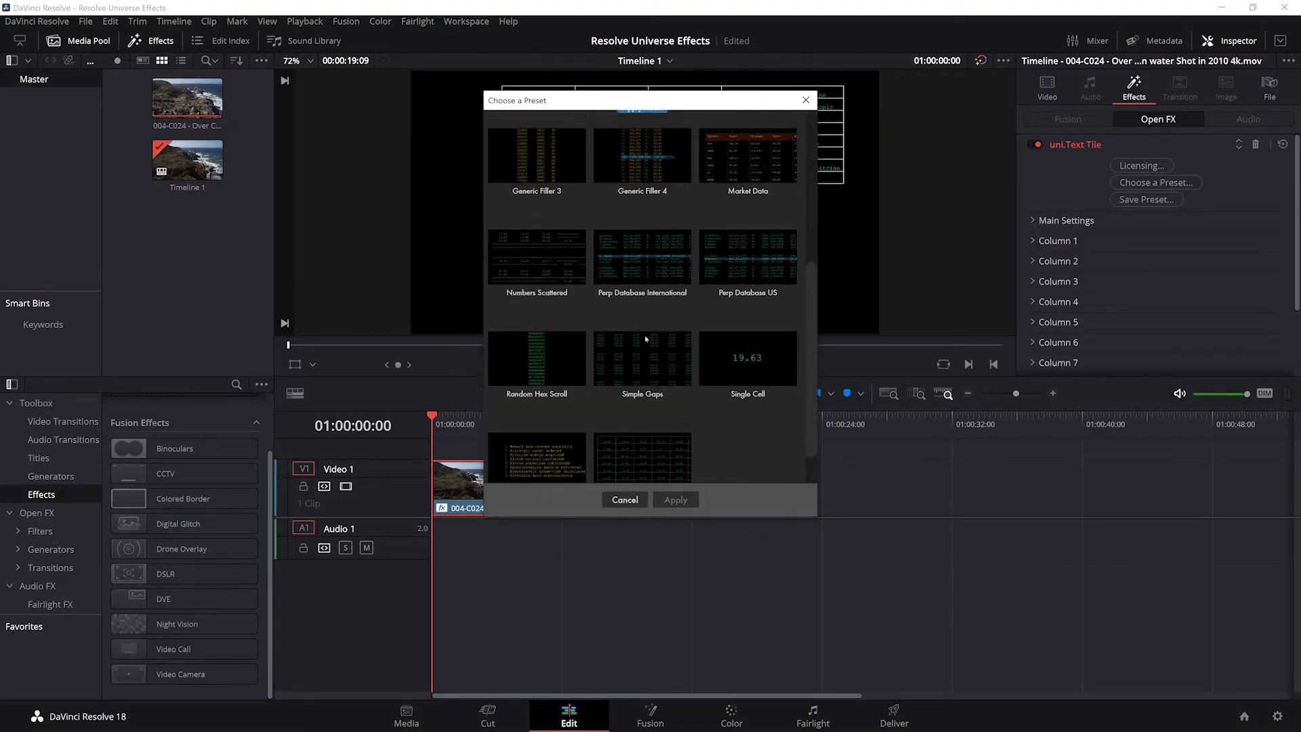
scroll(645, 338, "up", 2)
scroll(650, 308, "up", 1)
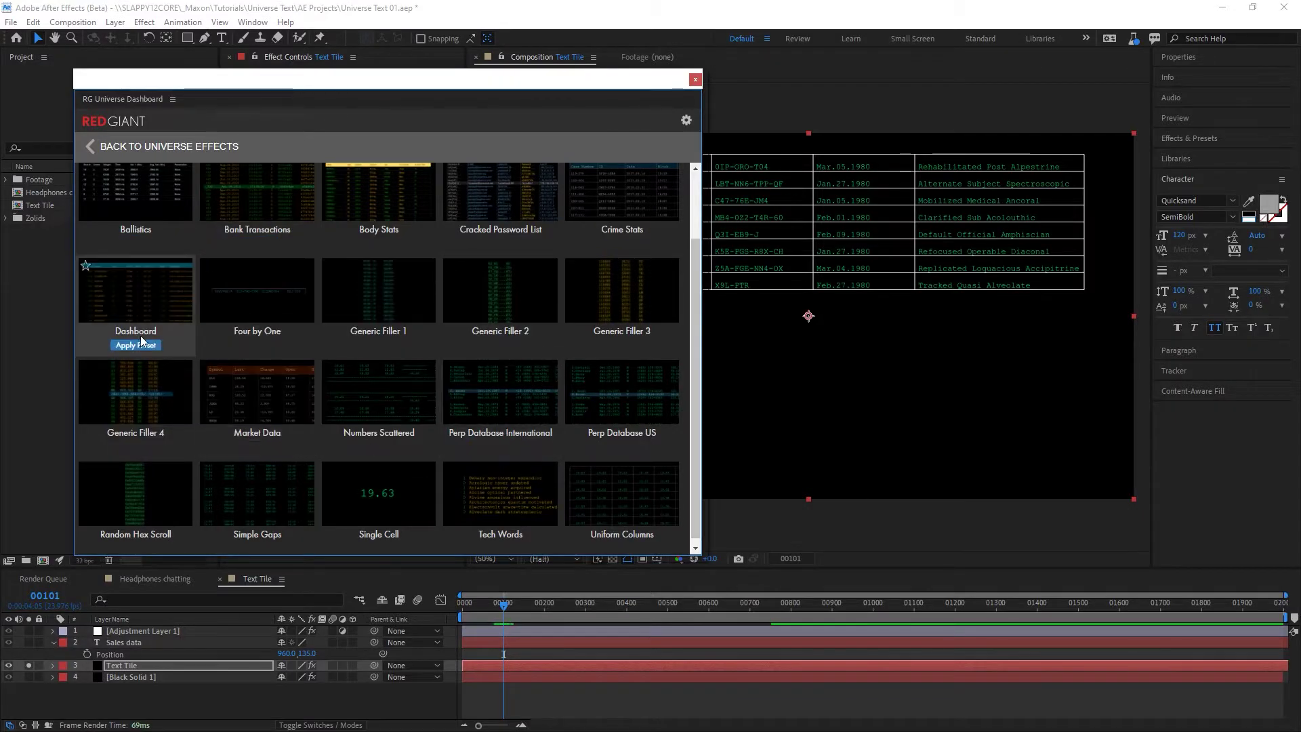
Apply the Dashboard table preset and move the process table left and down
left_click(135, 343)
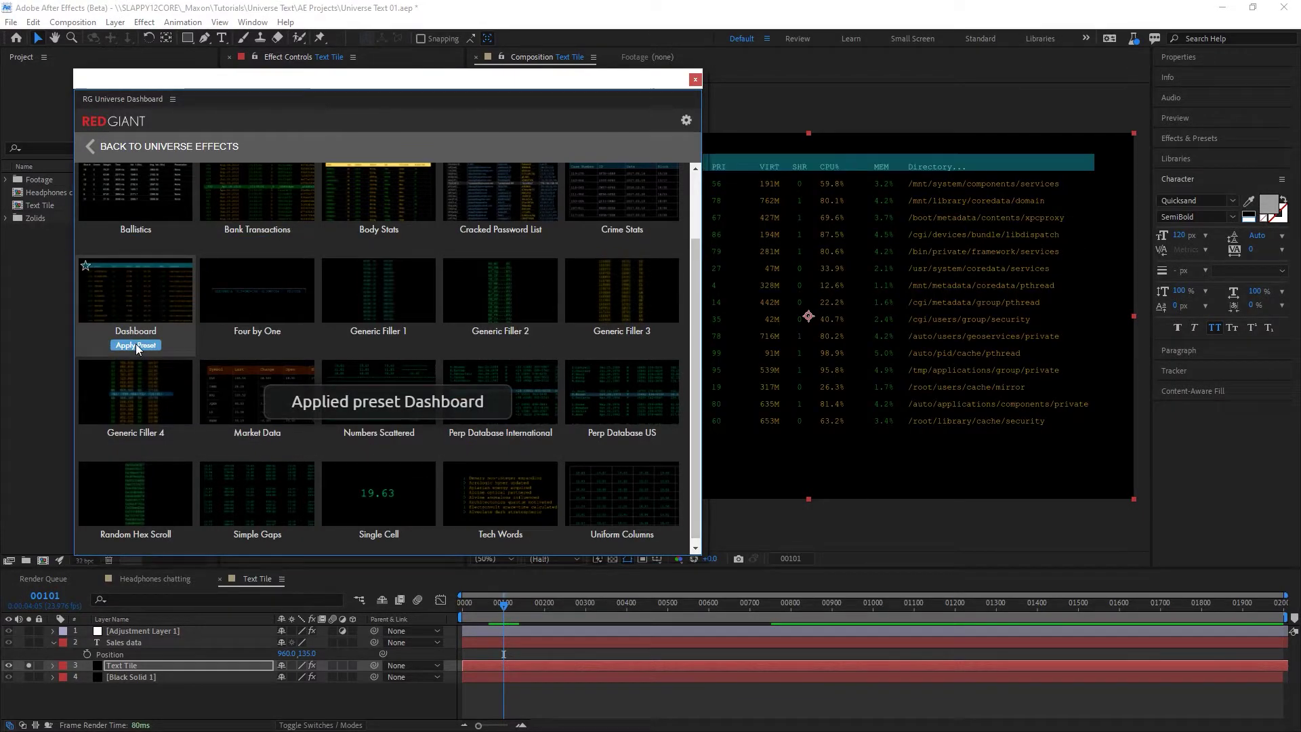
left_click(695, 80)
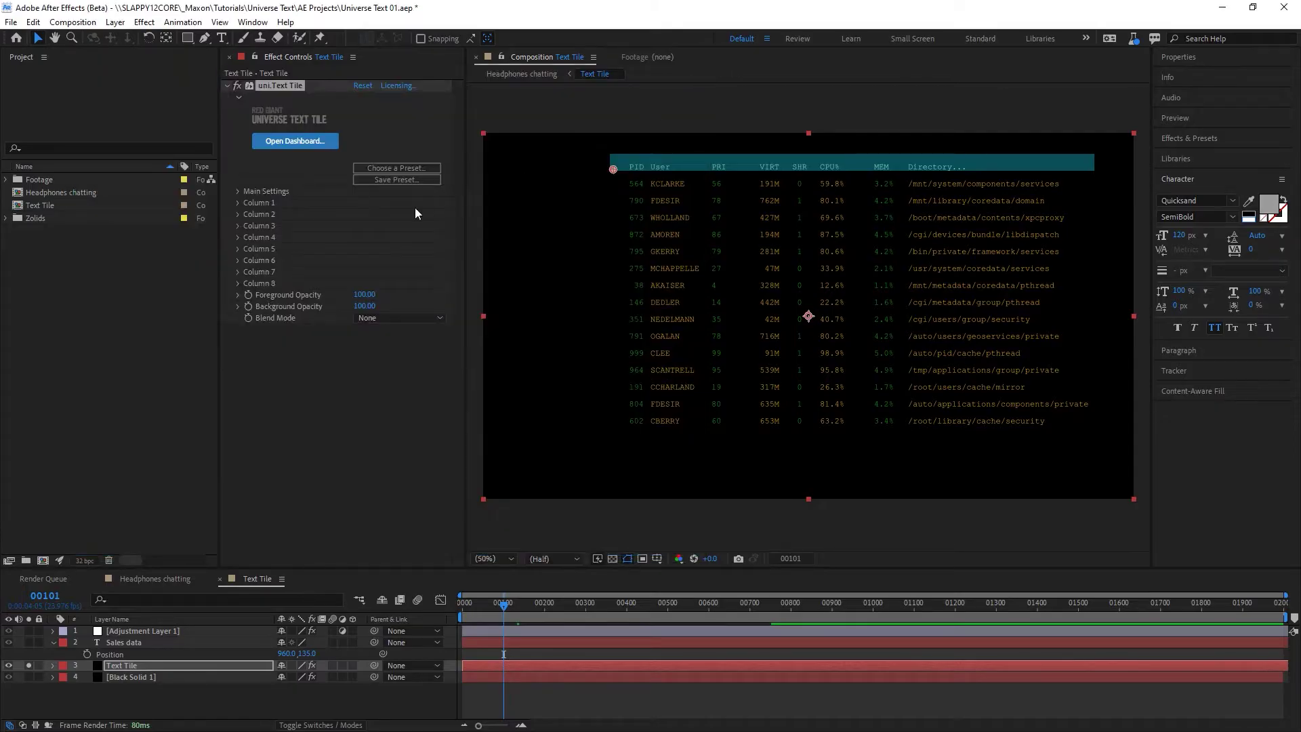
left_click(238, 191)
left_click_drag(403, 202, 446, 203)
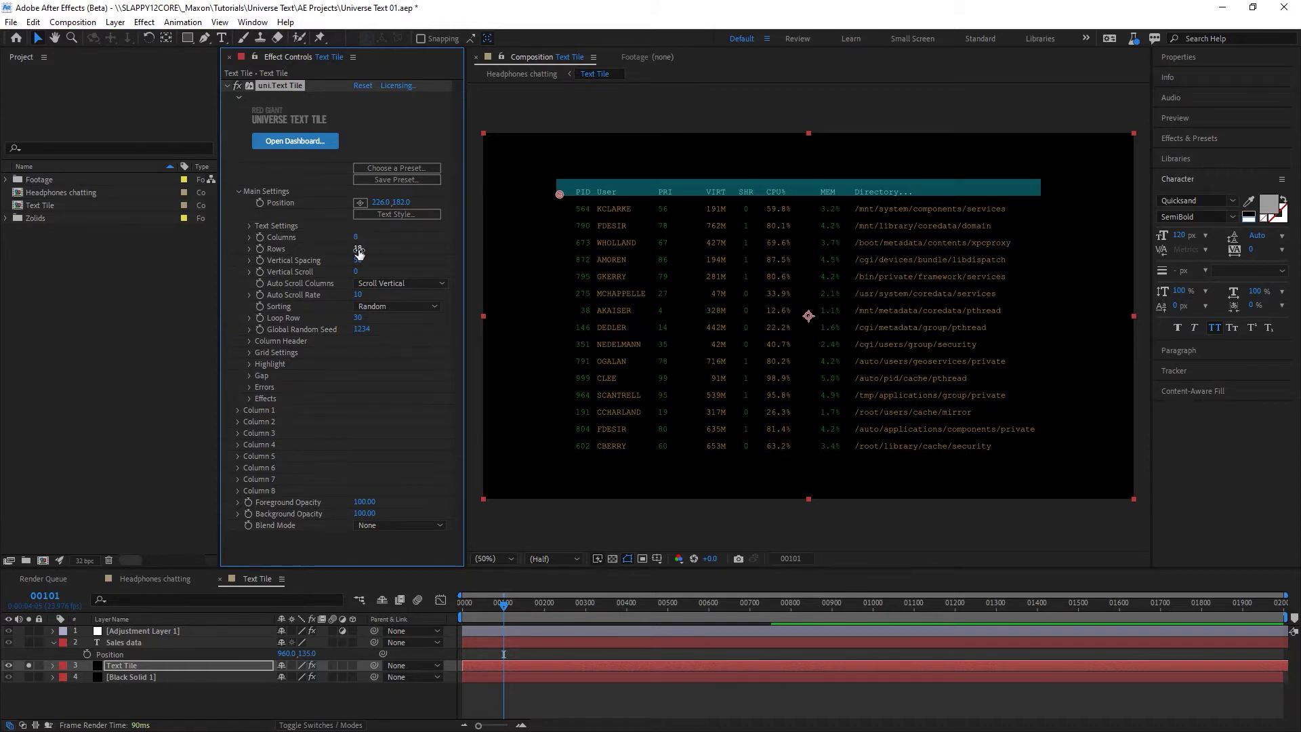
Rename the column headers to Profit% and Inv and enable grid lines
left_click(379, 361)
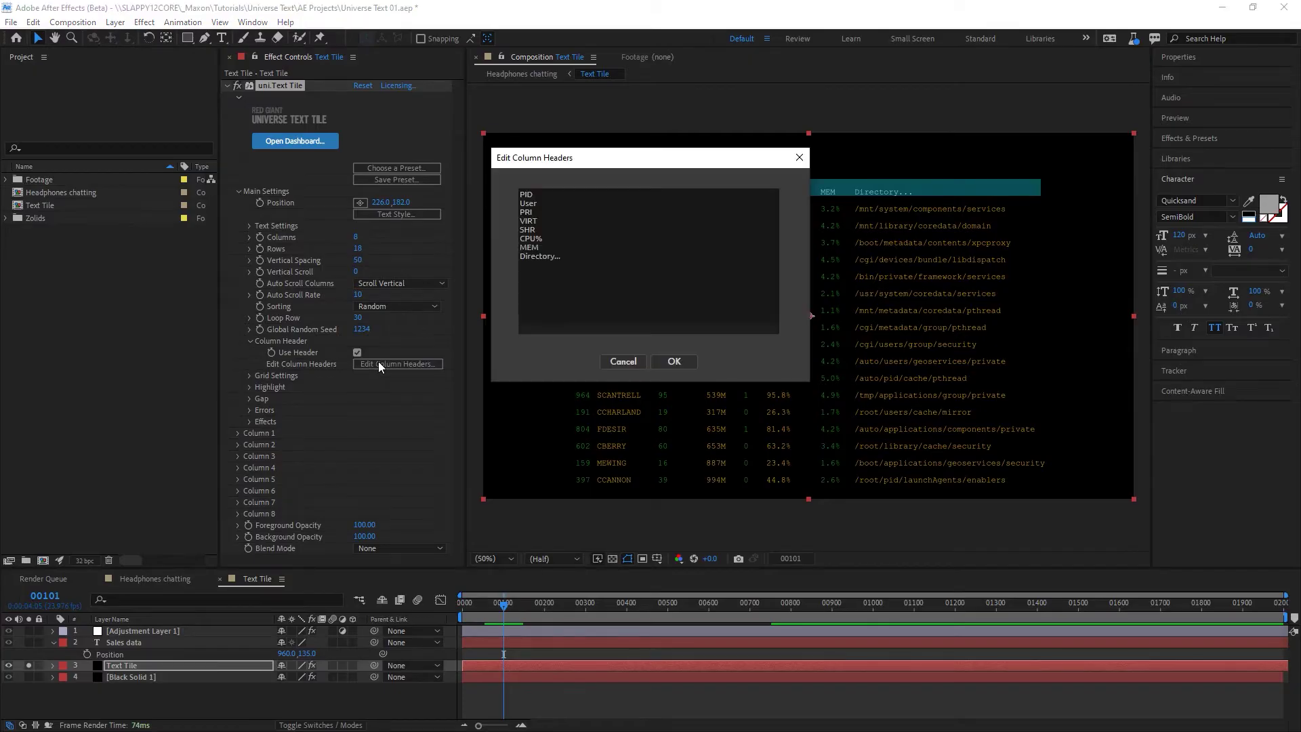
left_click(673, 360)
left_click(250, 375)
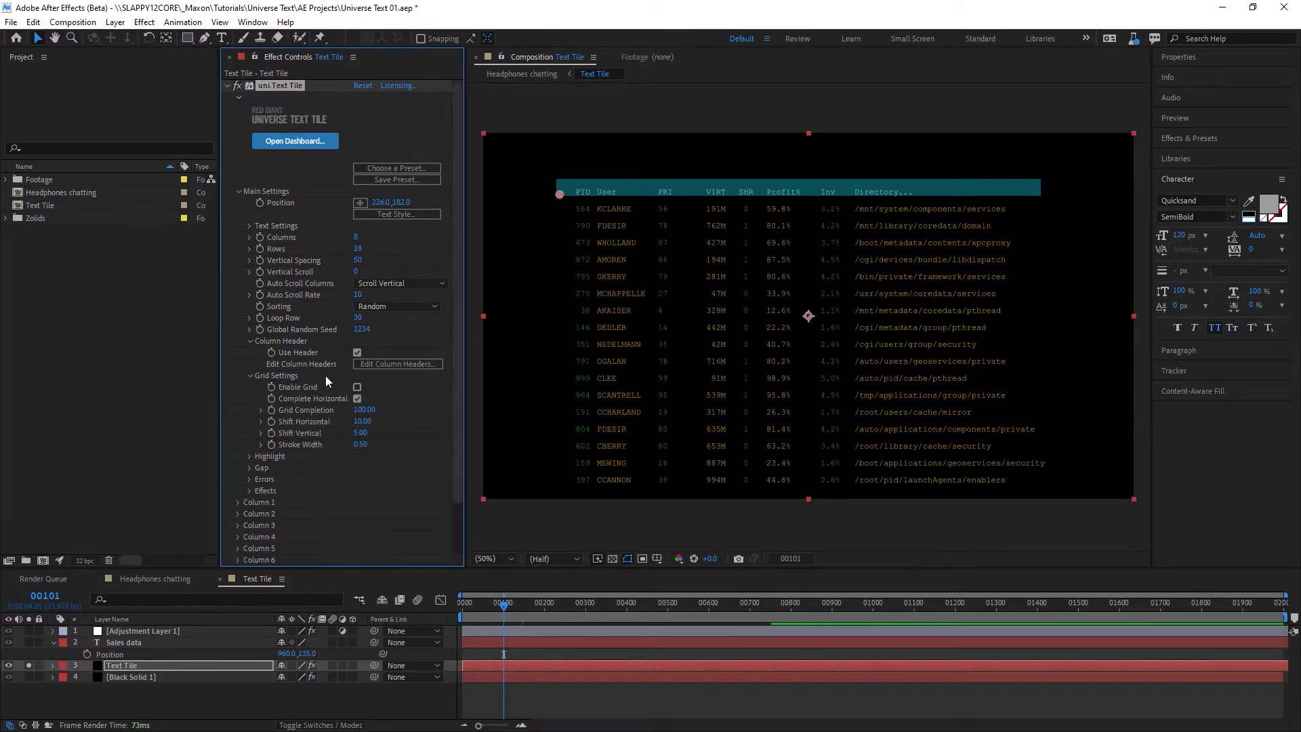
left_click(357, 386)
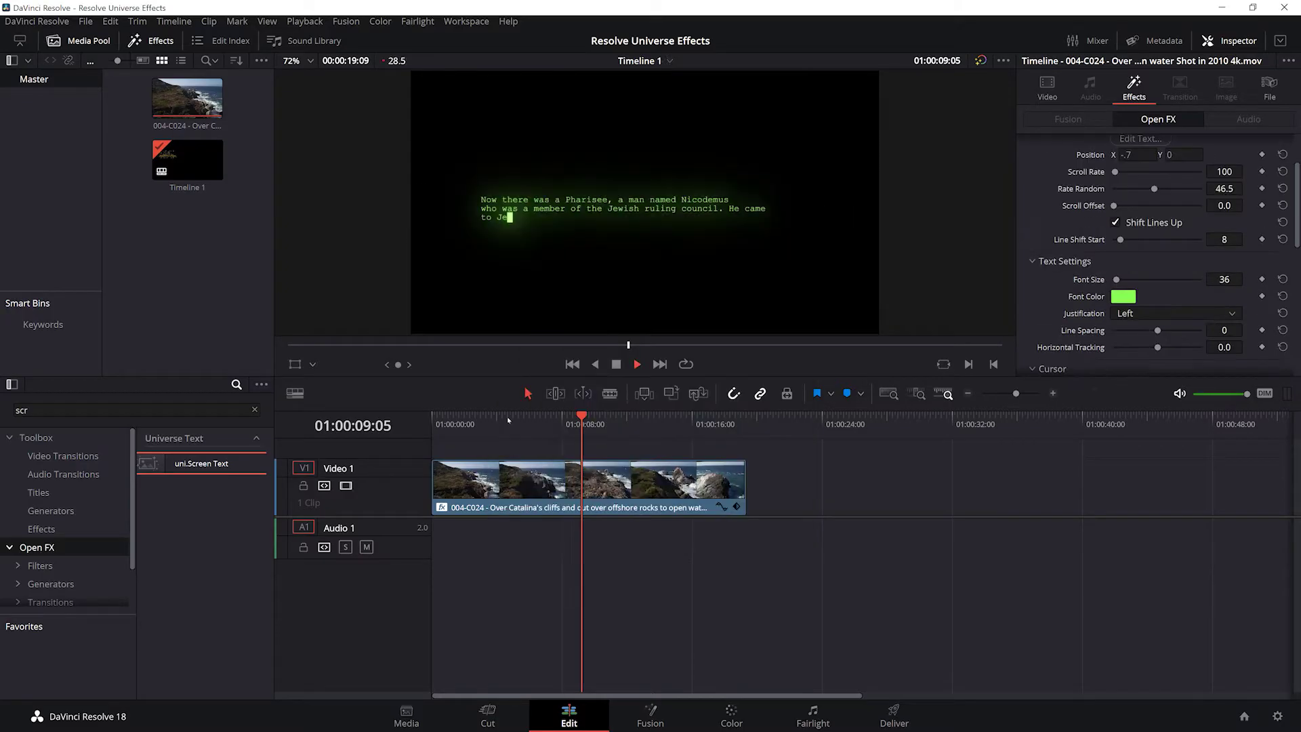
Raise the Screen Text Scroll Rate in the Inspector
left_click(1128, 173)
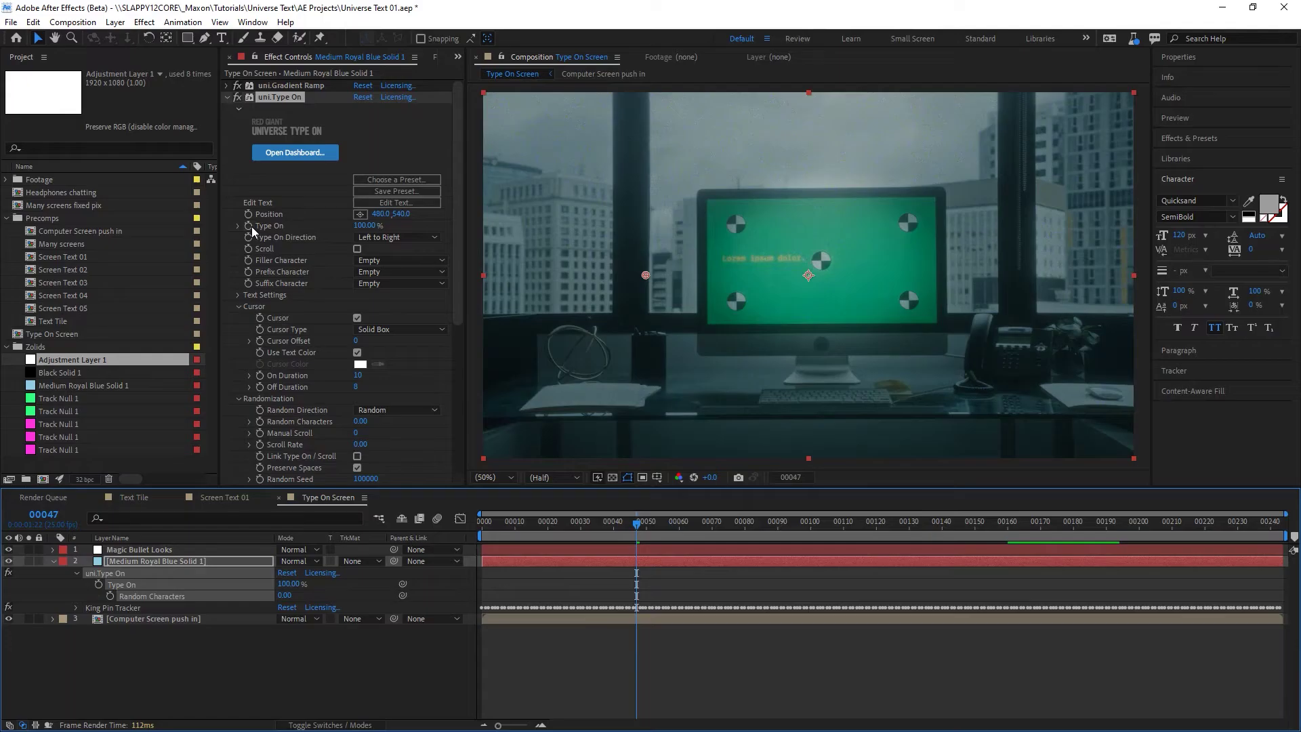
Select the solid carrying uni.Type On in the Type On Screen composition
left_click(251, 226)
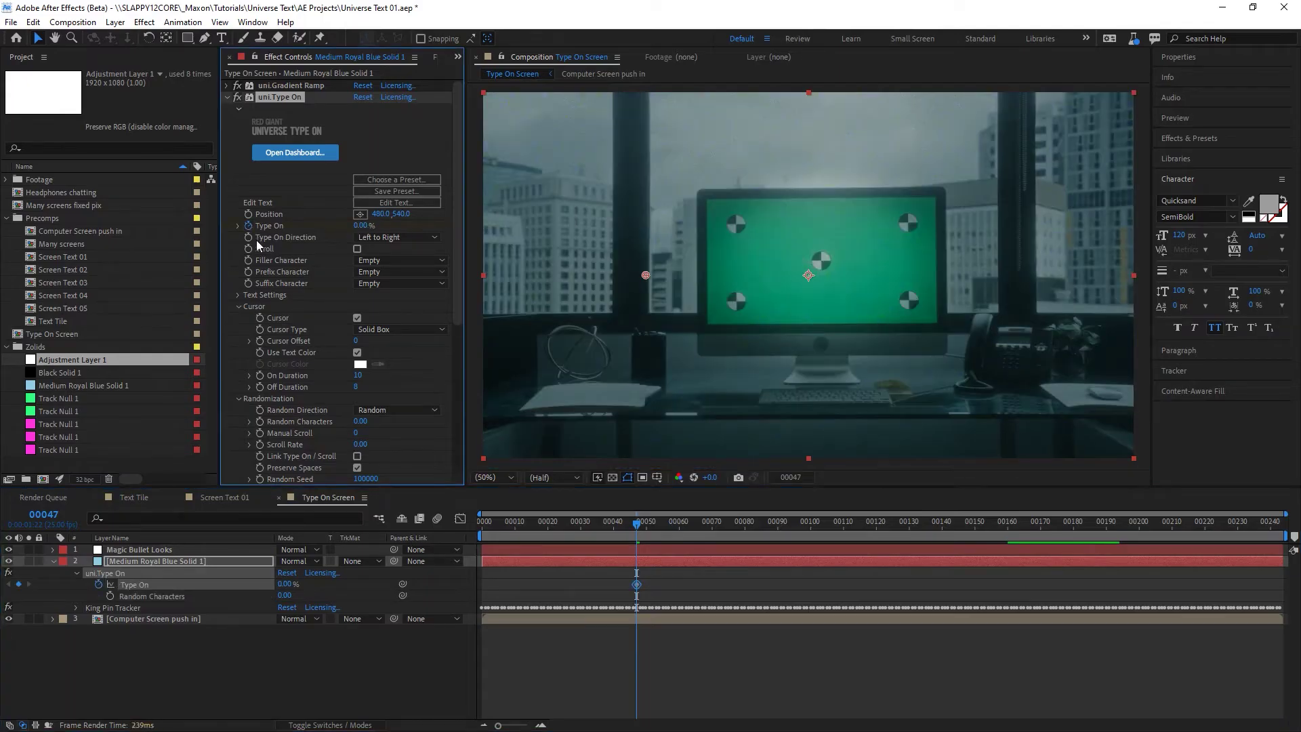
Keyframe Type On at frame 127; use an Inverted Square cursor without text colour
key("shift+Page_Down")
key("shift+Page_Down")
key("shift+Page_Down")
left_click_drag(362, 226, 444, 228)
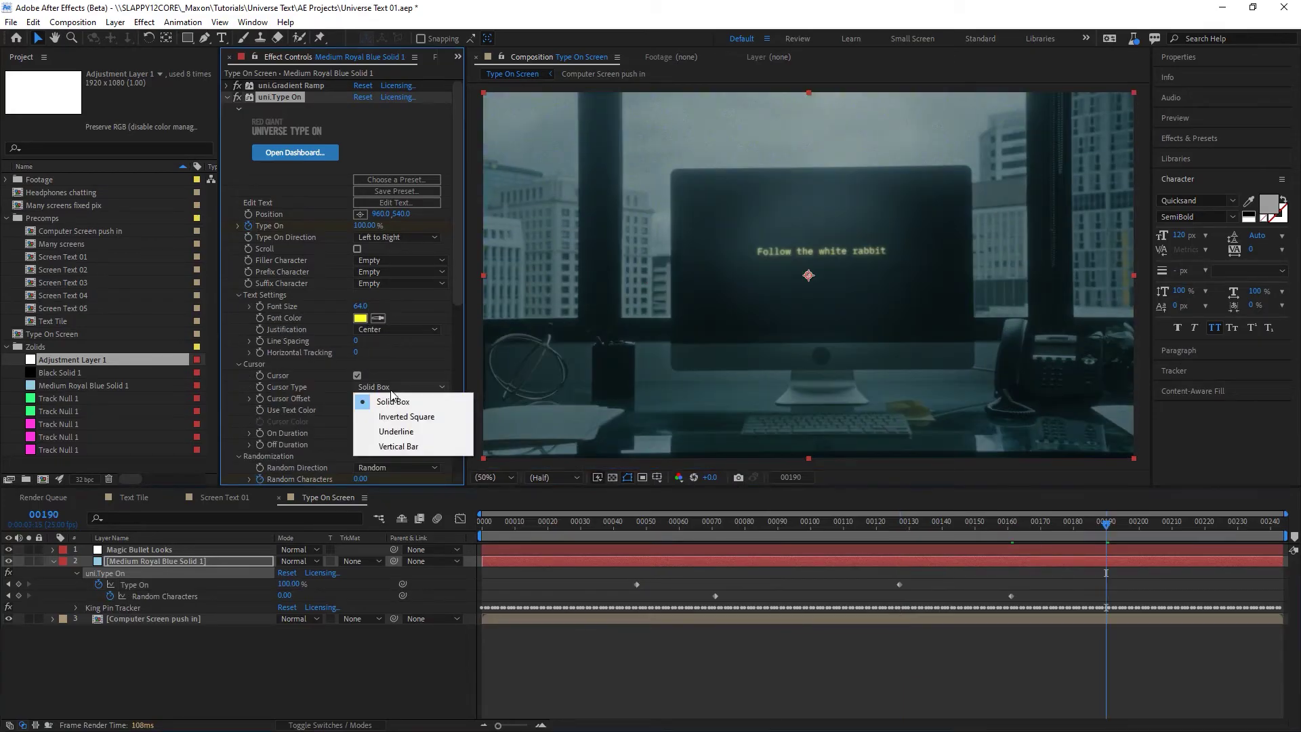
left_click(395, 417)
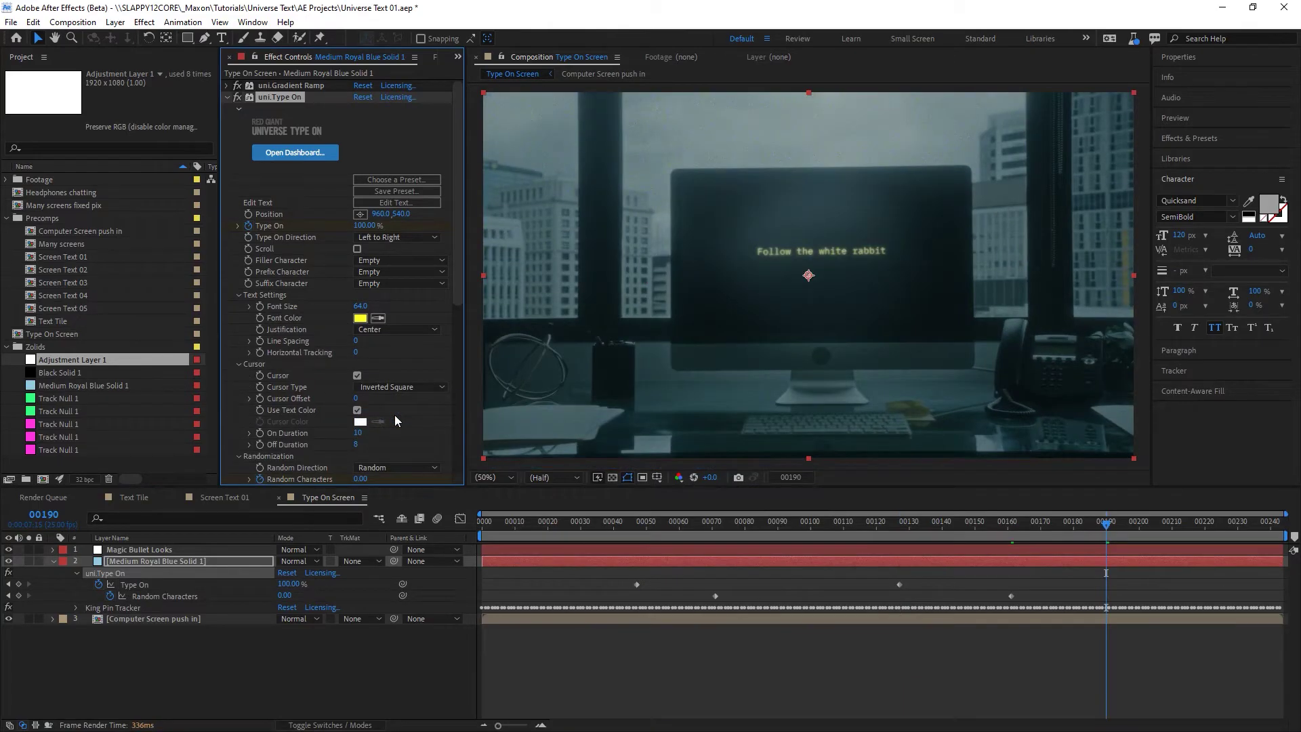
left_click(357, 410)
scroll(362, 397, "down", 5)
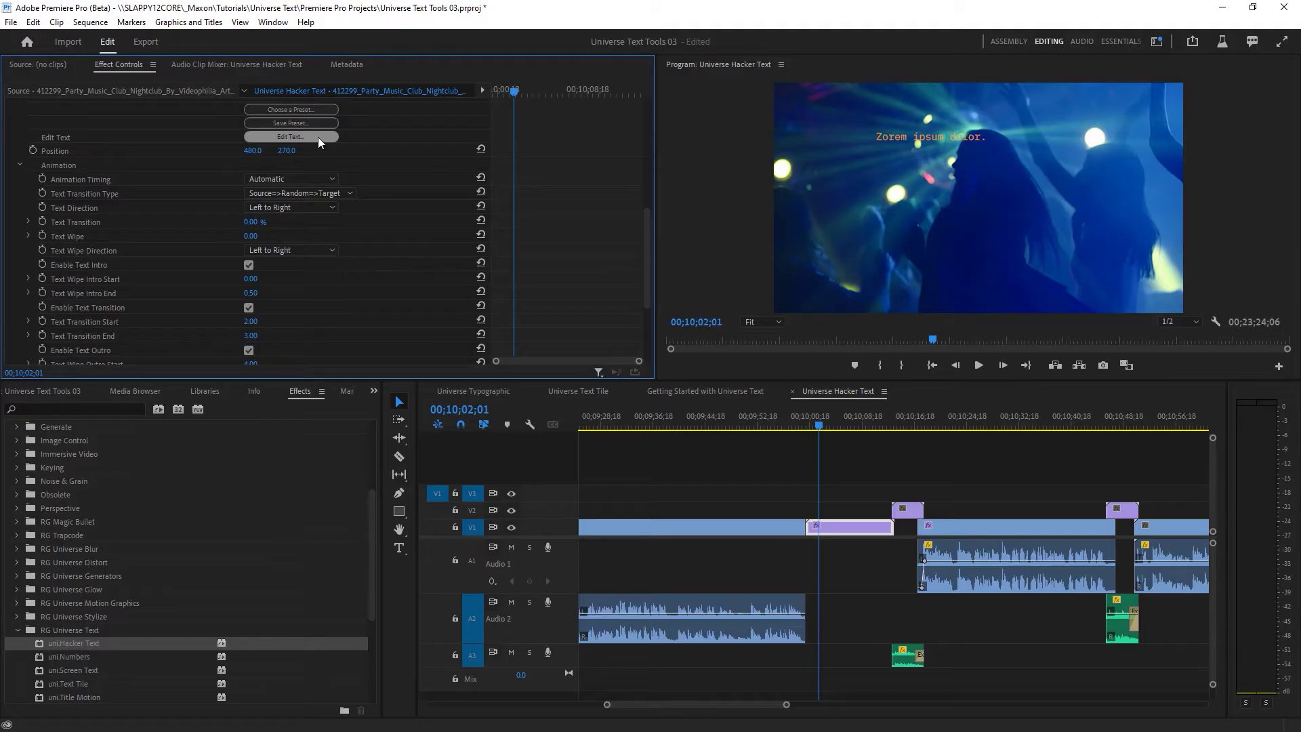
Paste new Hacker Text source and target lyrics, then preview the scramble
left_click(319, 138)
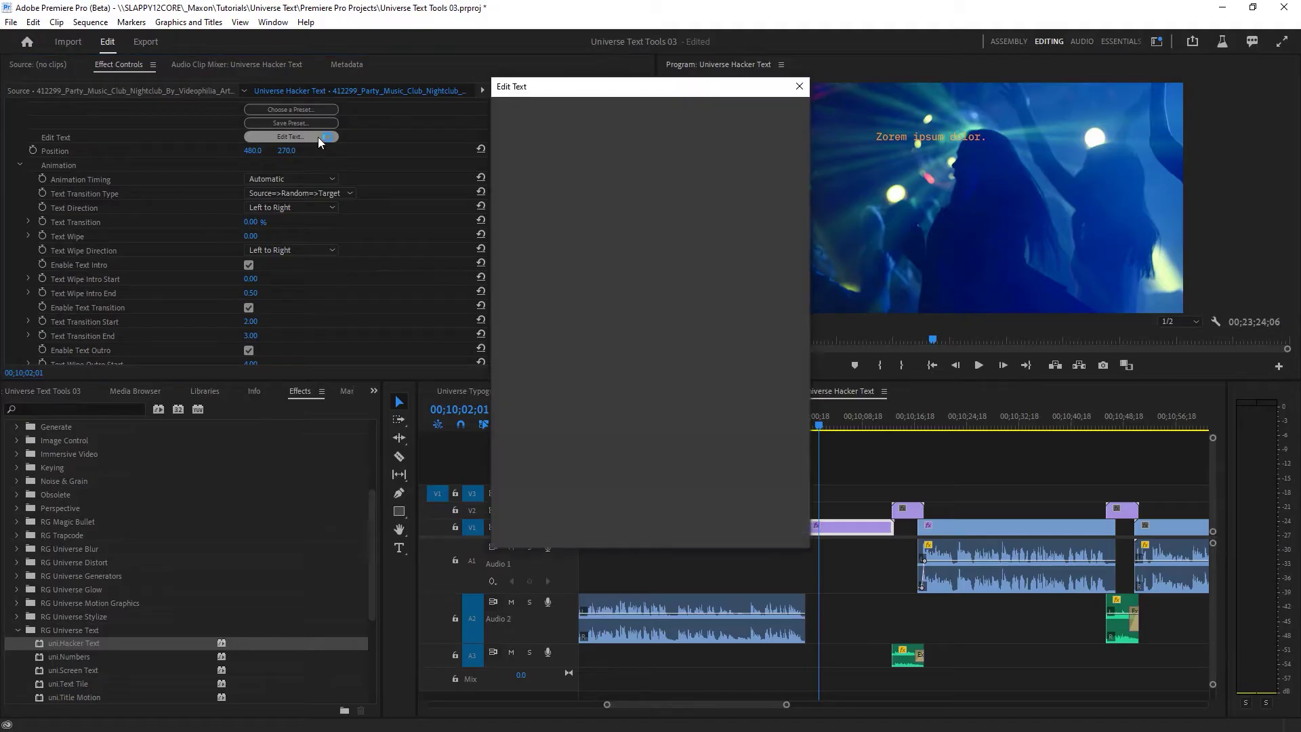
left_click(659, 347)
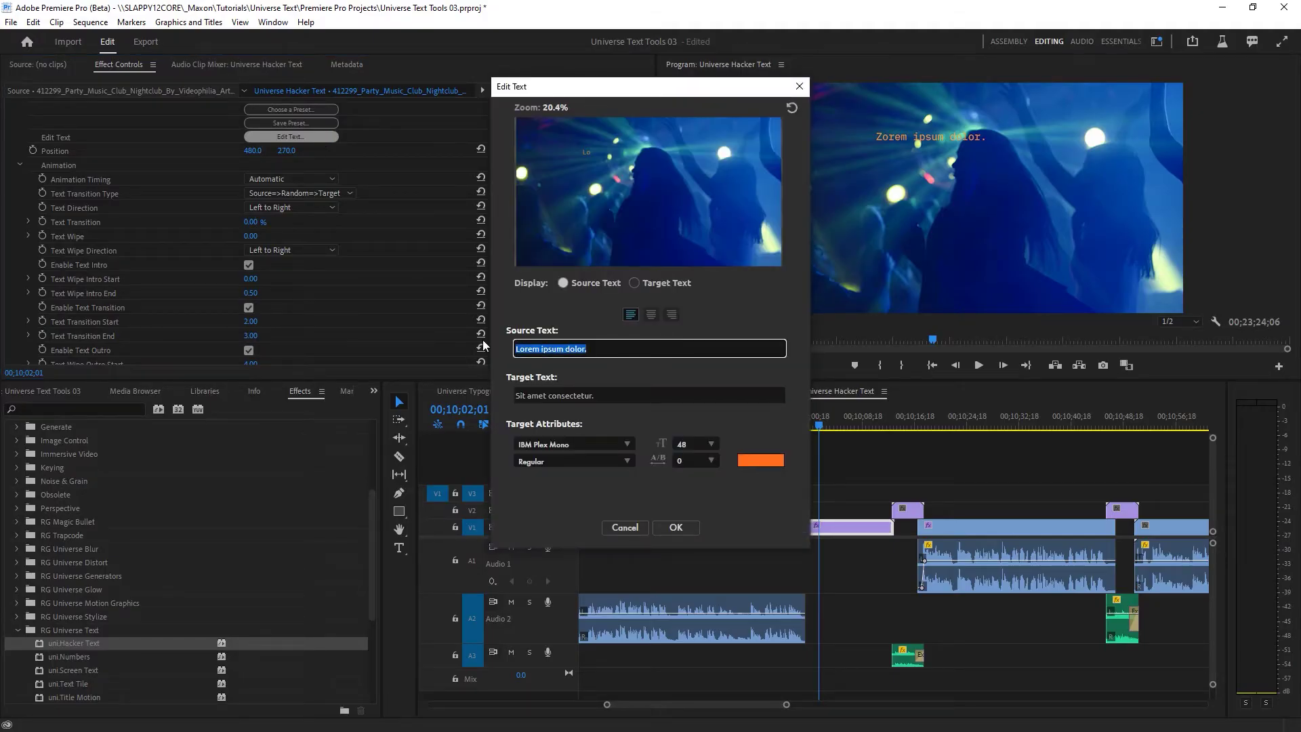
type("Just dance Gonna be okay")
key("Tab")
type("Da-da-doo-doot-n, just dance")
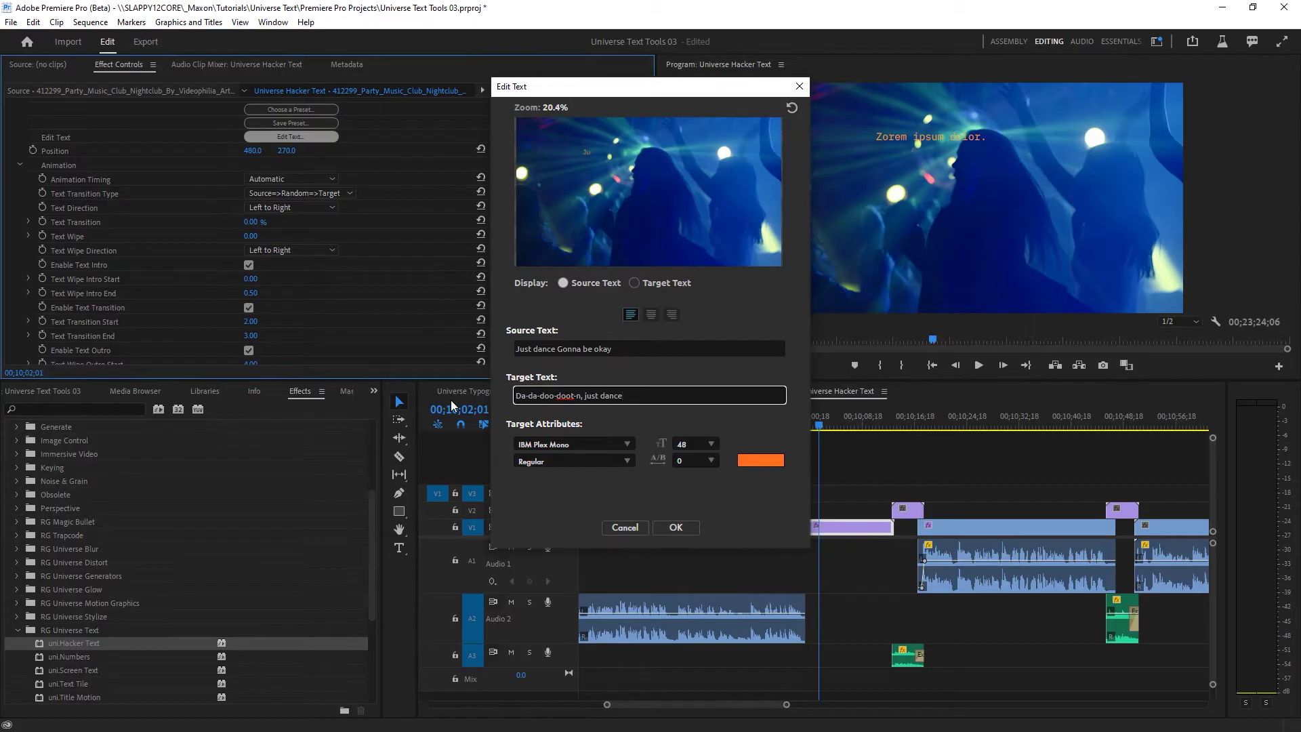
left_click(675, 527)
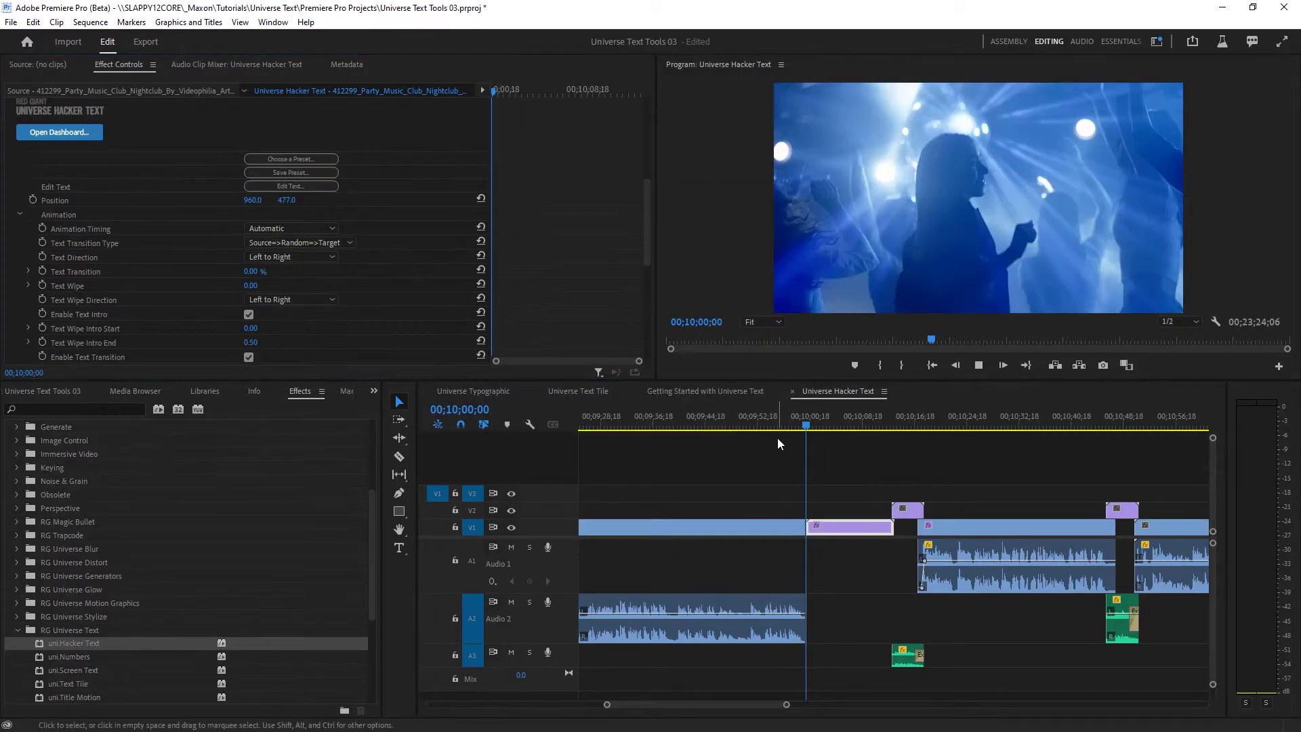
key("space")
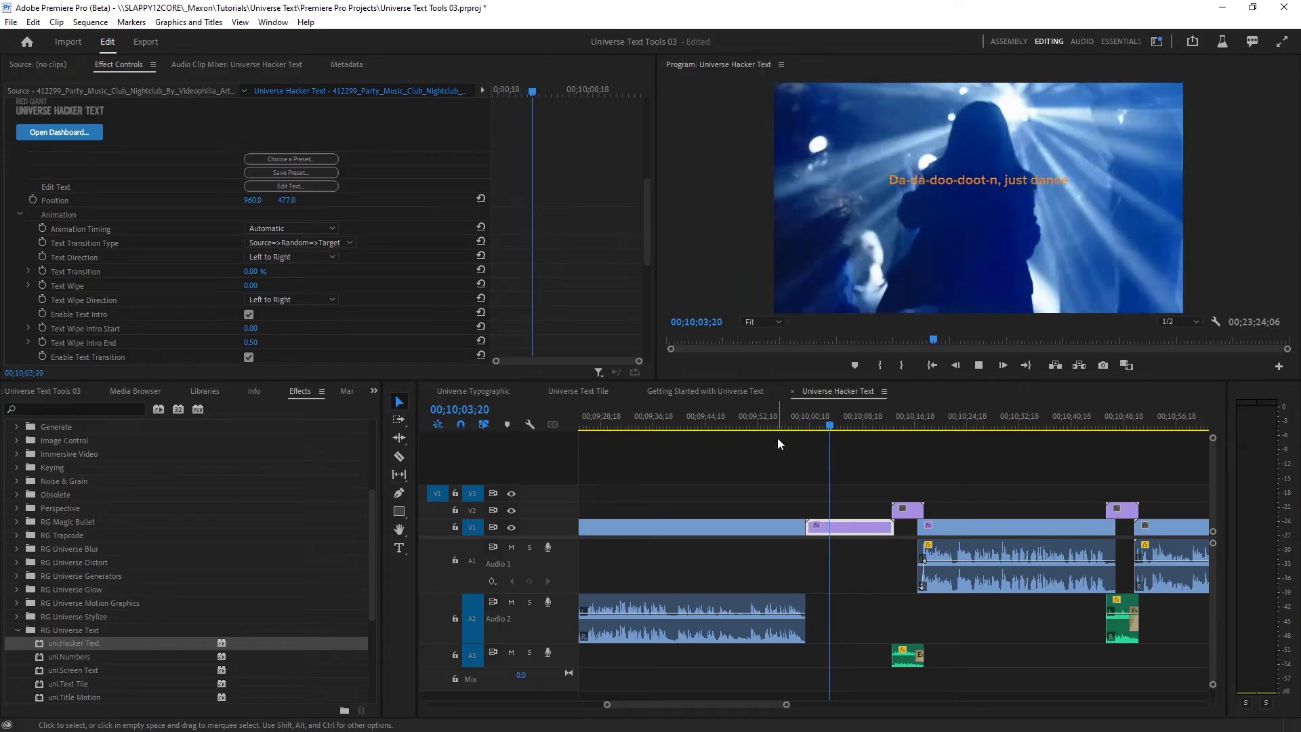
key("space")
scroll(90, 284, "down", 5)
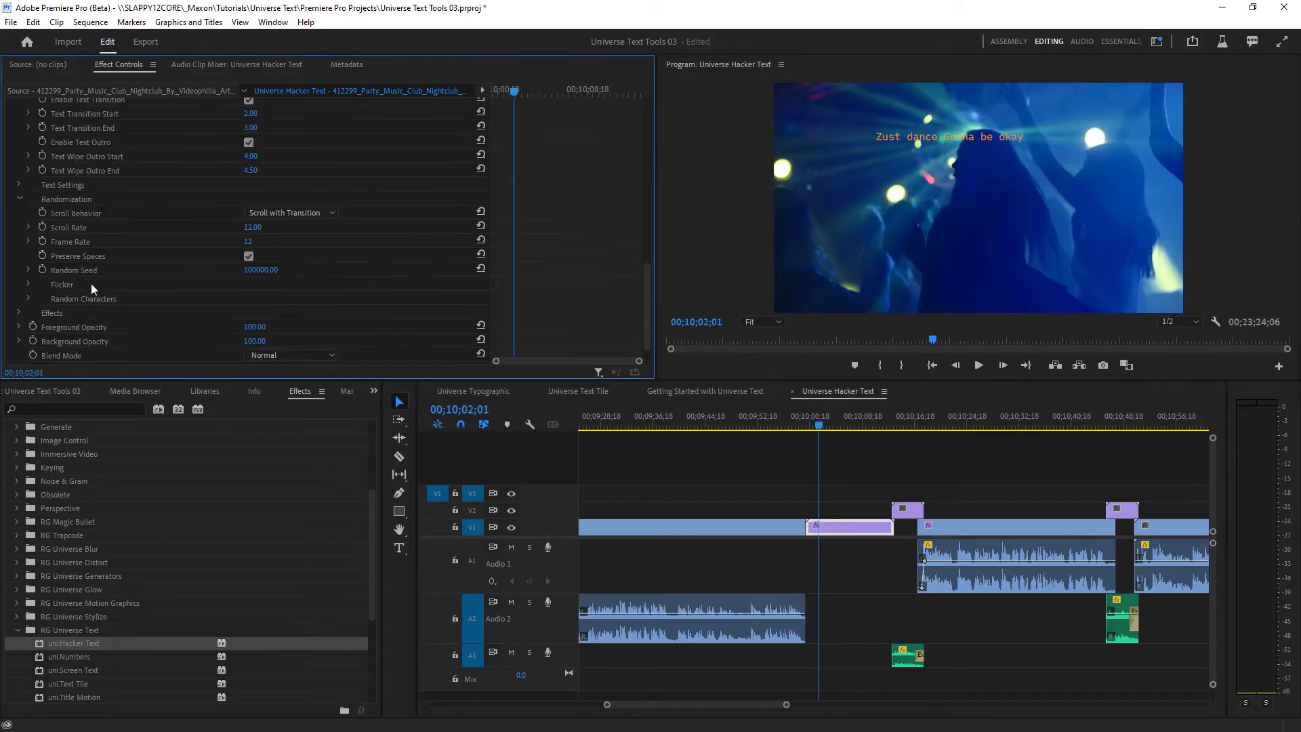
scroll(428, 330, "down", 3)
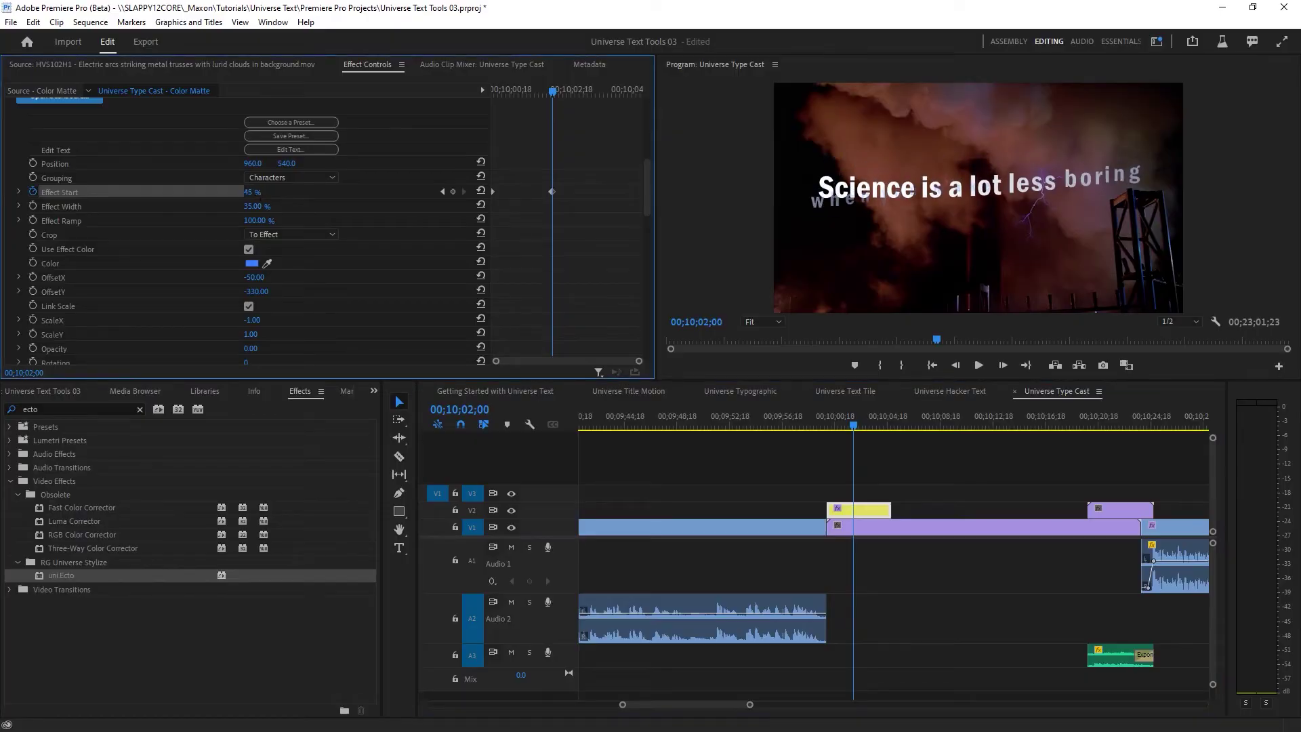
scroll(305, 288, "down", 5)
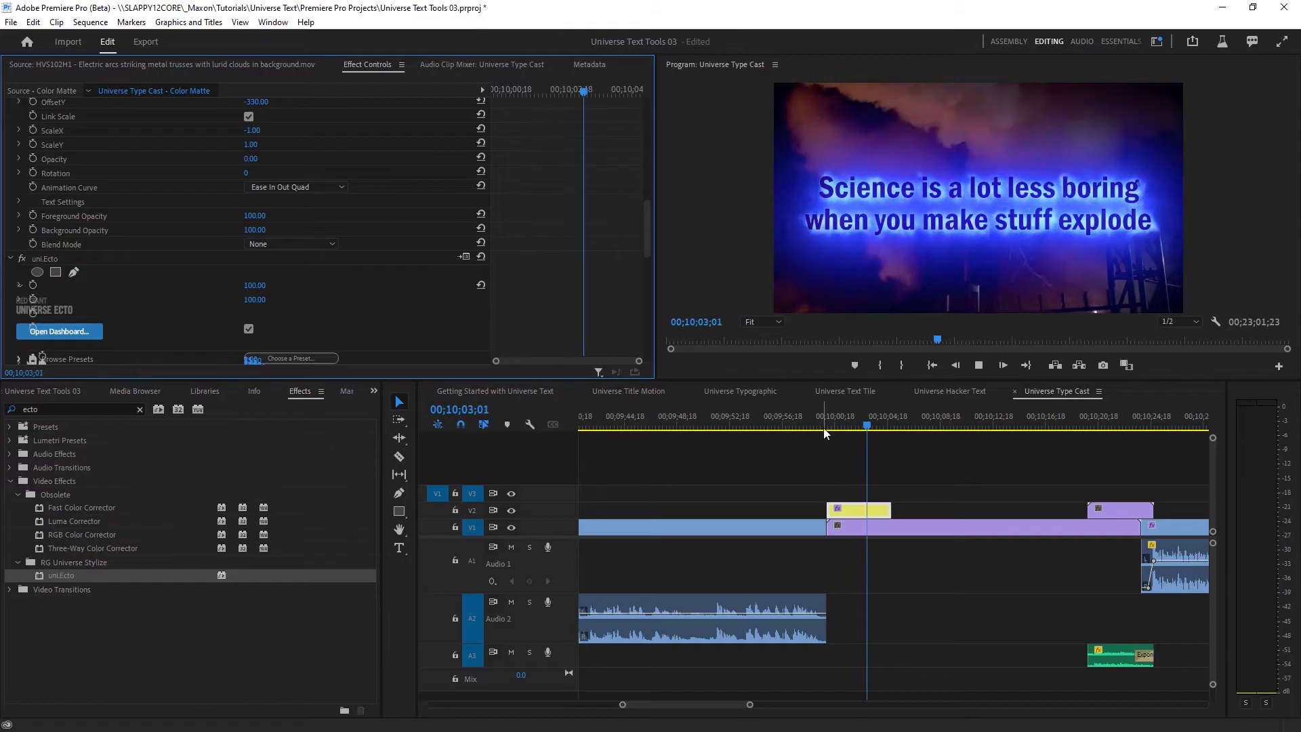
Stop playback of the Ecto glow preview
key("space")
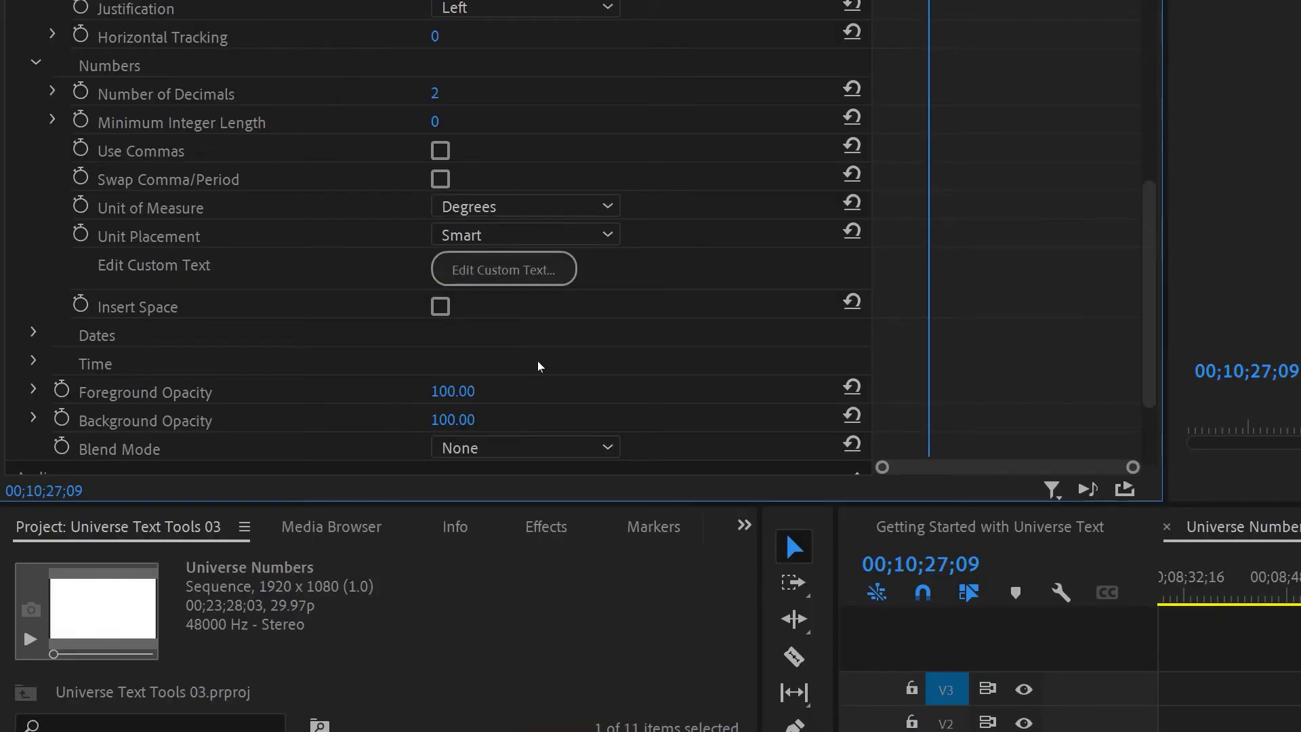
Change Unit of Measure from degrees Fahrenheit to Custom and enter the custom unit text
left_click(516, 207)
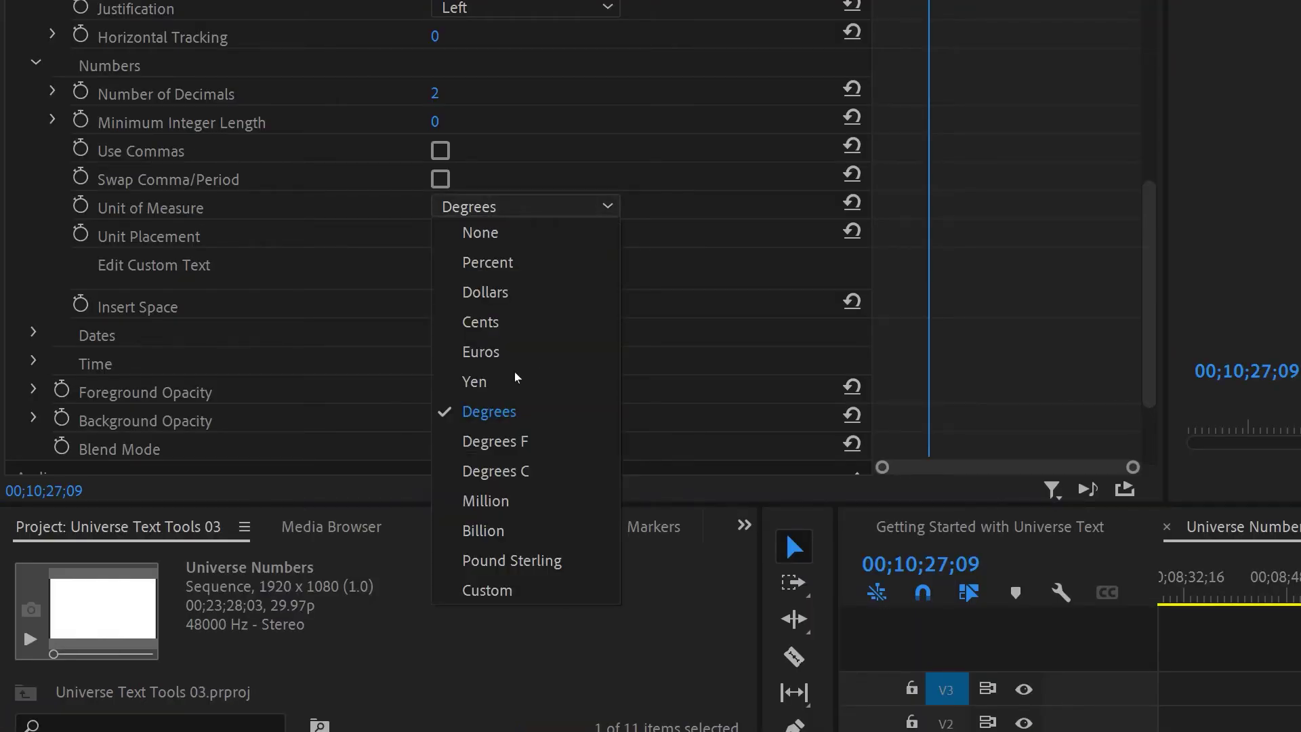
left_click(518, 440)
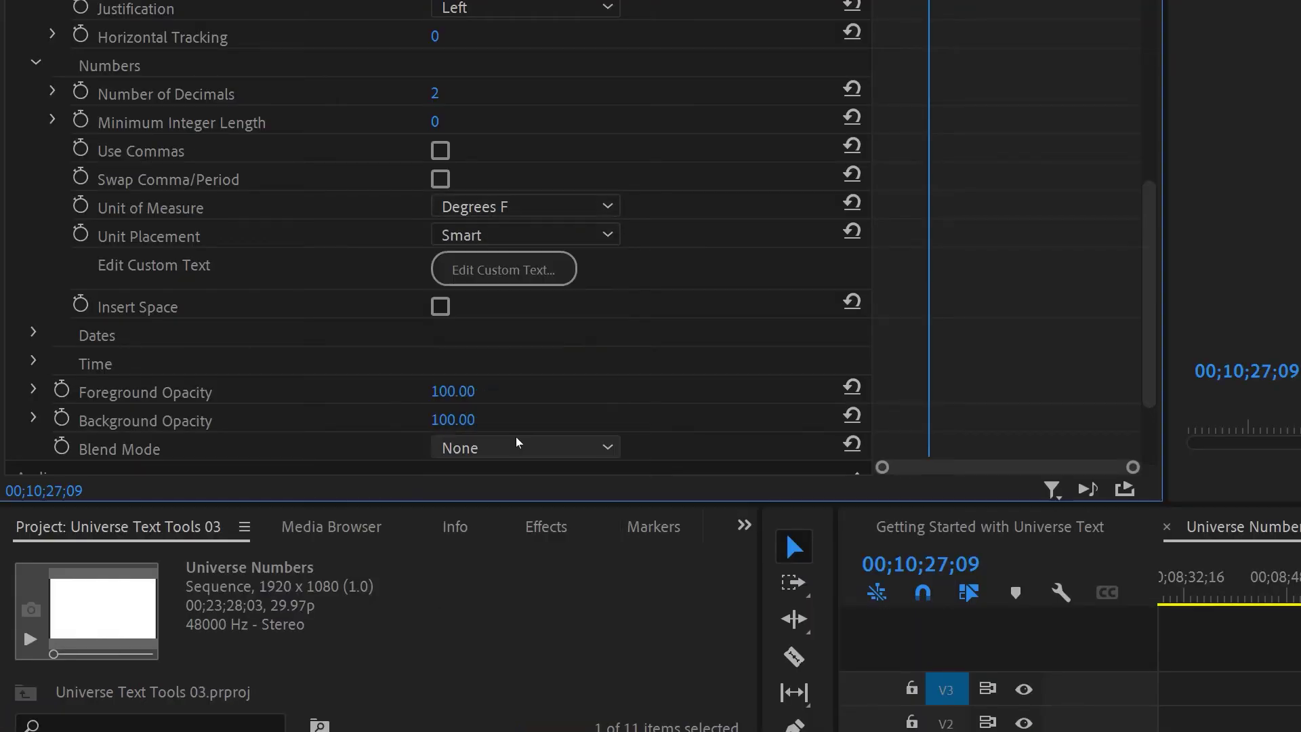
left_click(535, 211)
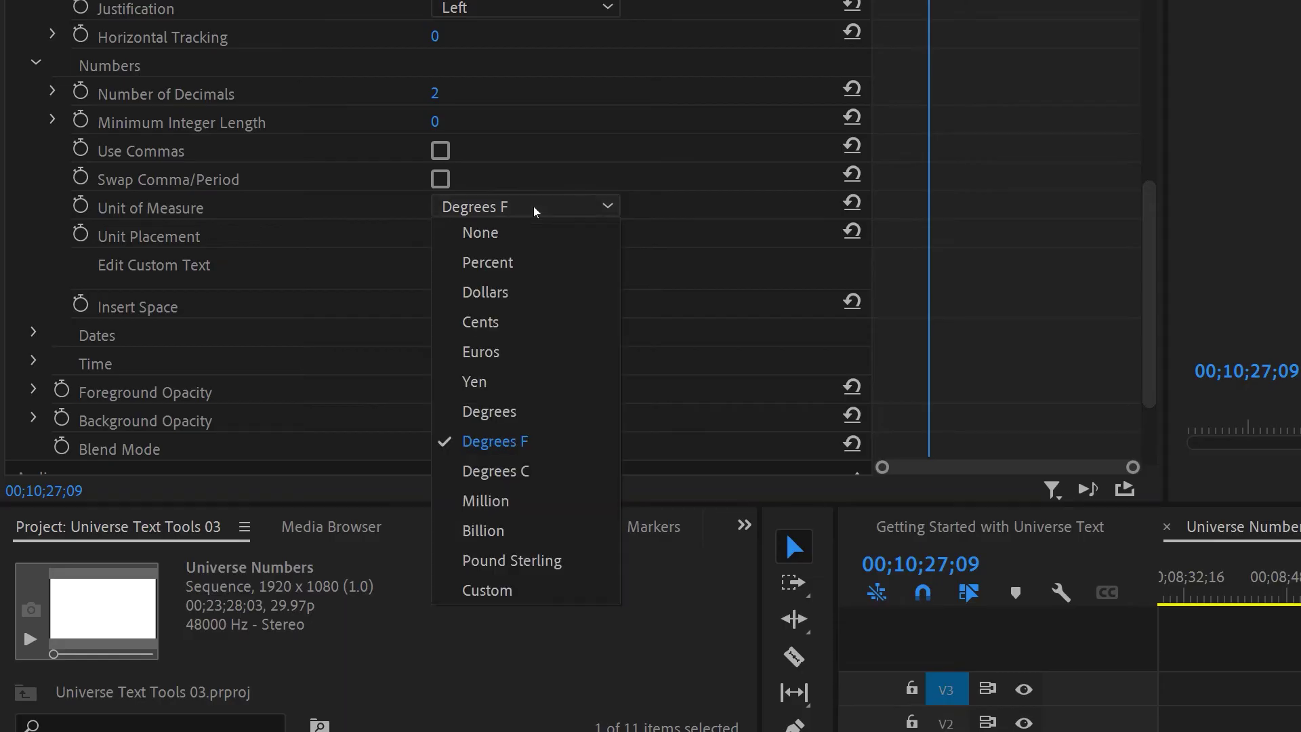
left_click(513, 587)
left_click(523, 269)
type("Do")
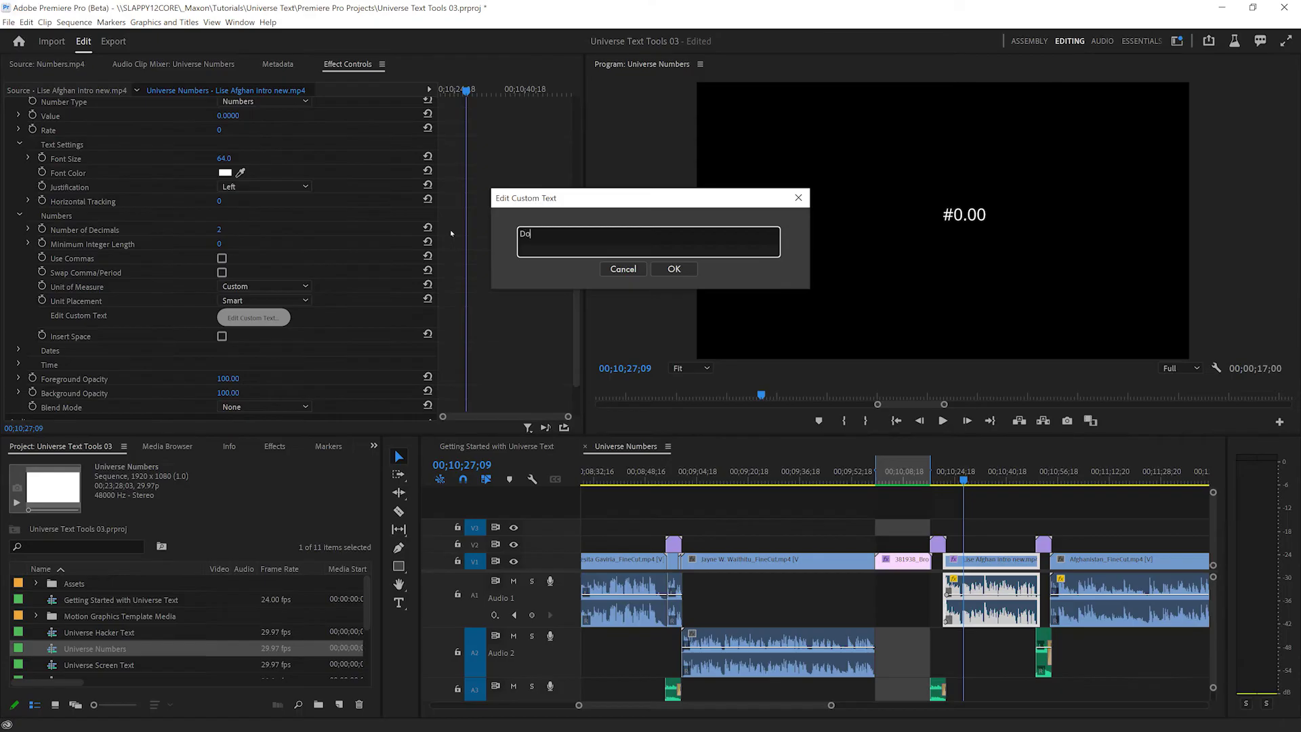
type("ge")
key("Return")
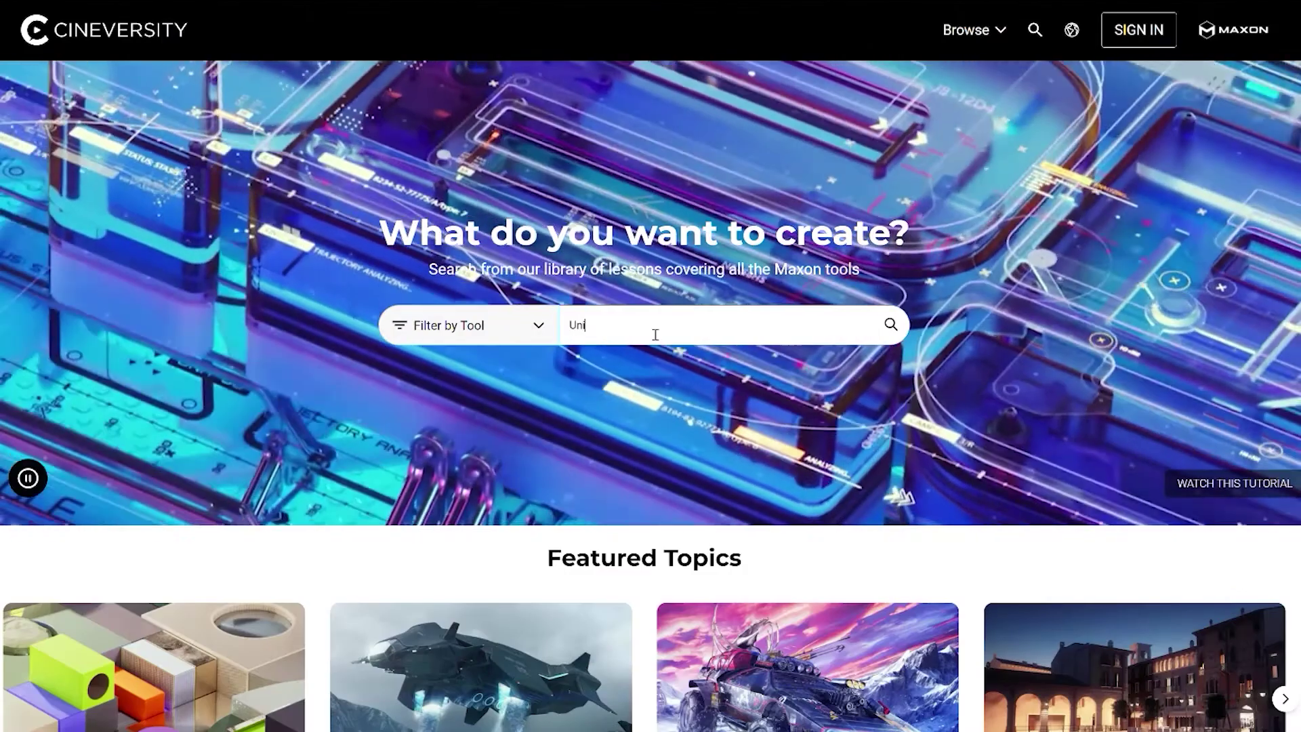
type("verse")
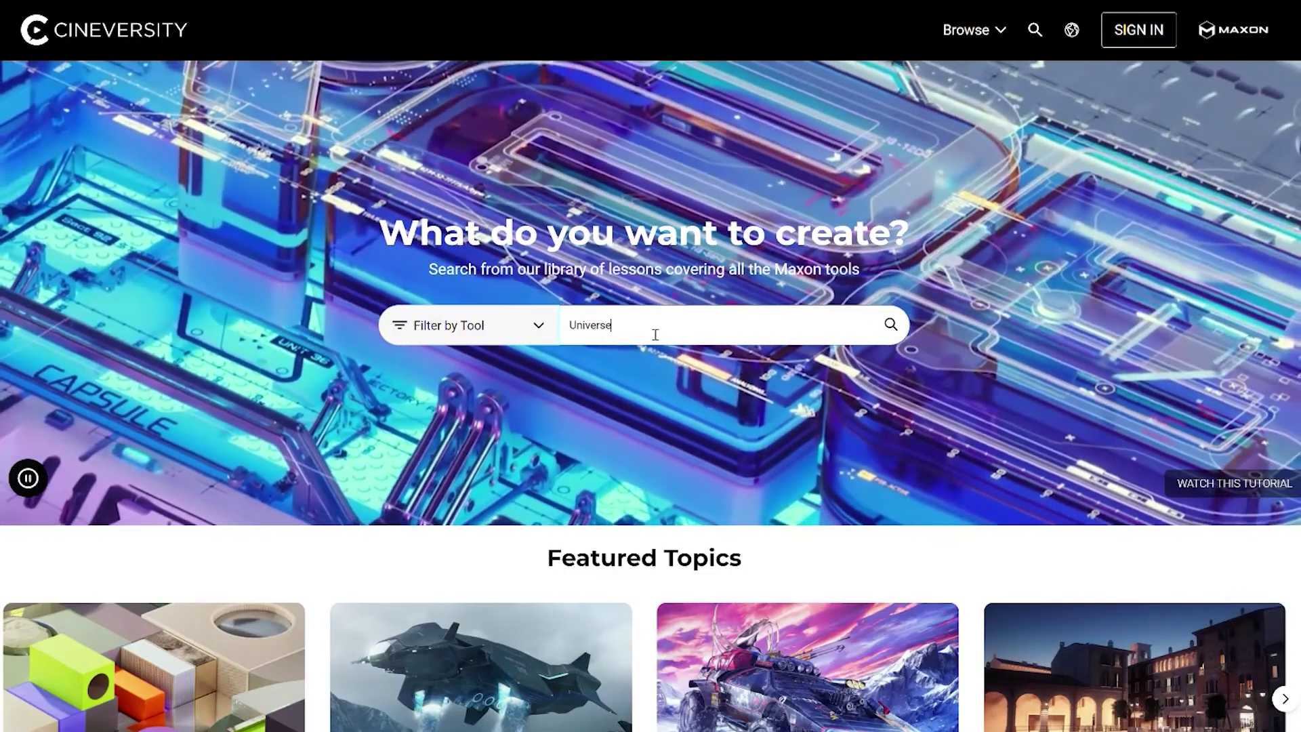
Run the Cineversity search for 'Universe' to list Getting Started with Universe, Cheap Tricks and VFX Side Quests
key("Return")
scroll(752, 397, "down", 2)
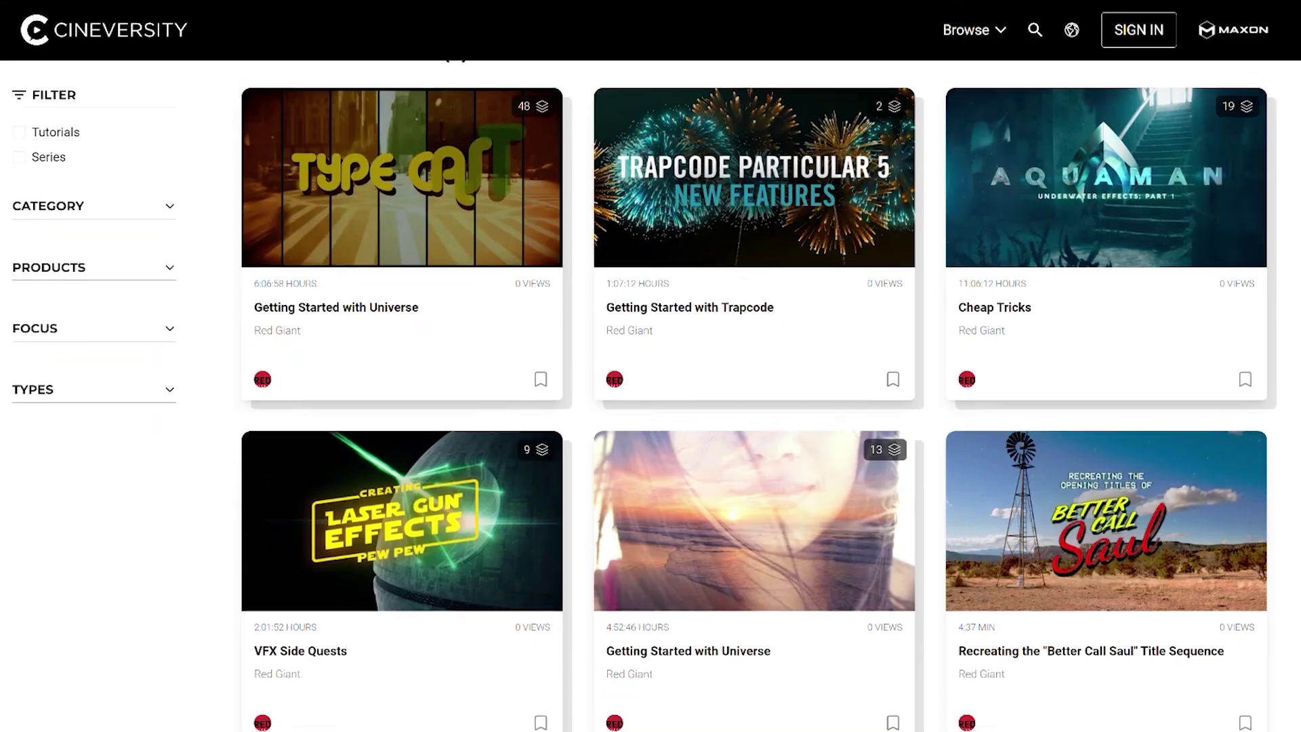